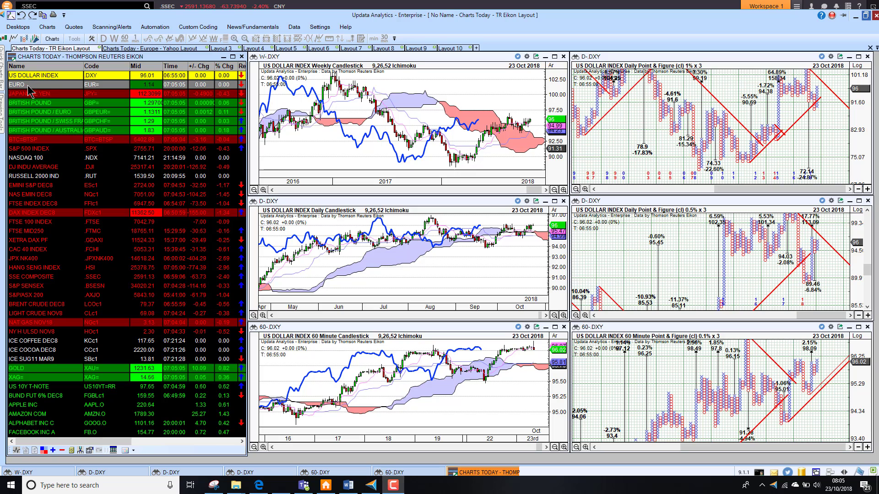
- Review the charts of the Euro, the Japanese Yen and the British Pound from the watchlist
{"action": "left_click", "coordinate": [28, 86]}
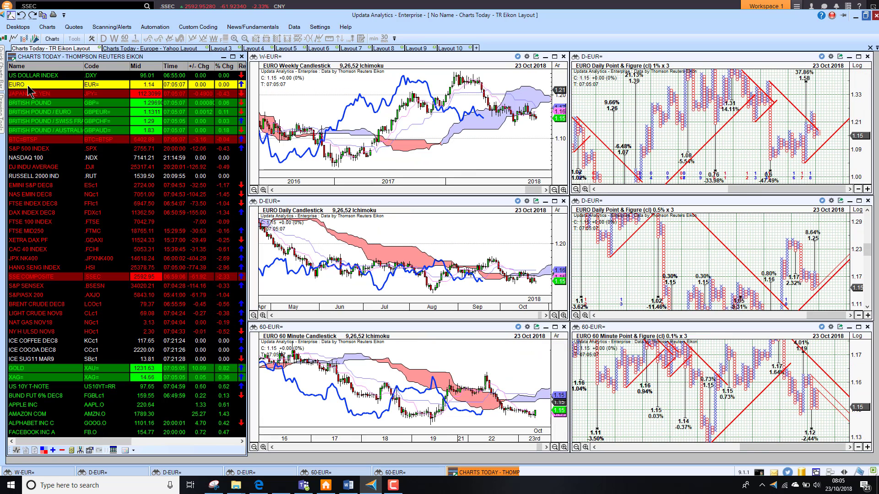
{"action": "key", "text": "Down"}
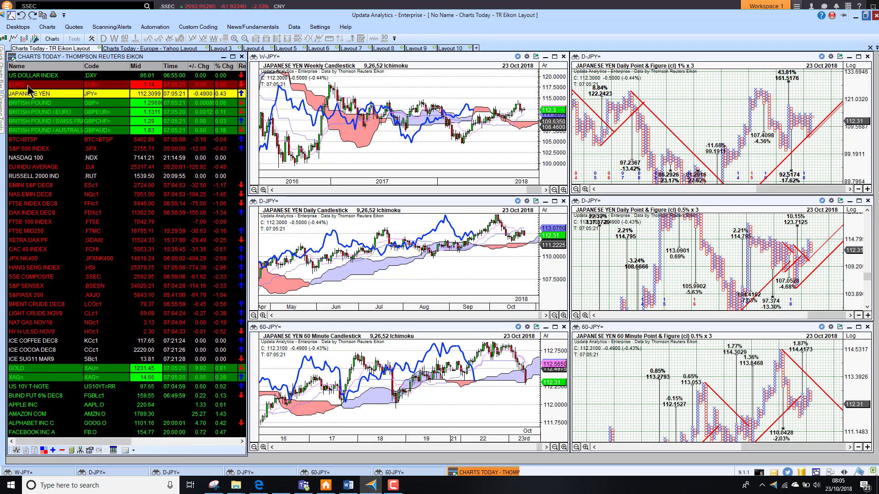
{"action": "key", "text": "Down"}
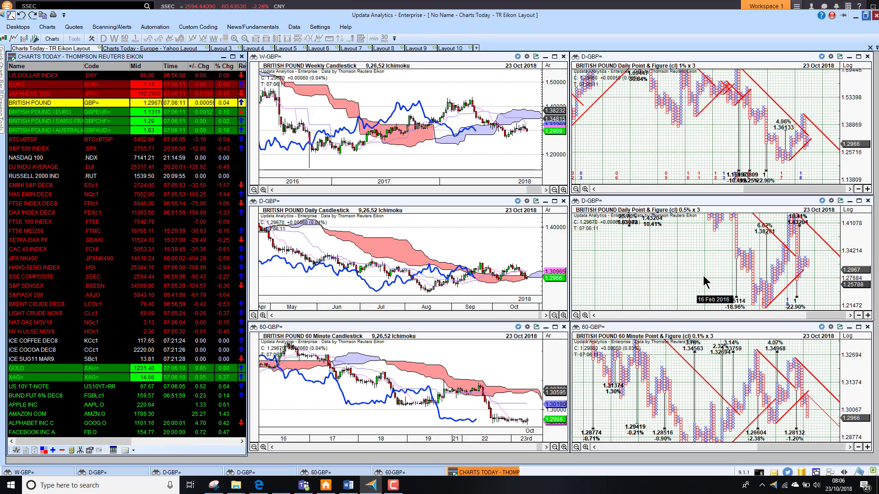
- Review the charts of the British Pound against the Euro, Swiss Franc and Australian Dollar, followed by BTC=BTSP
{"action": "left_click", "coordinate": [41, 115]}
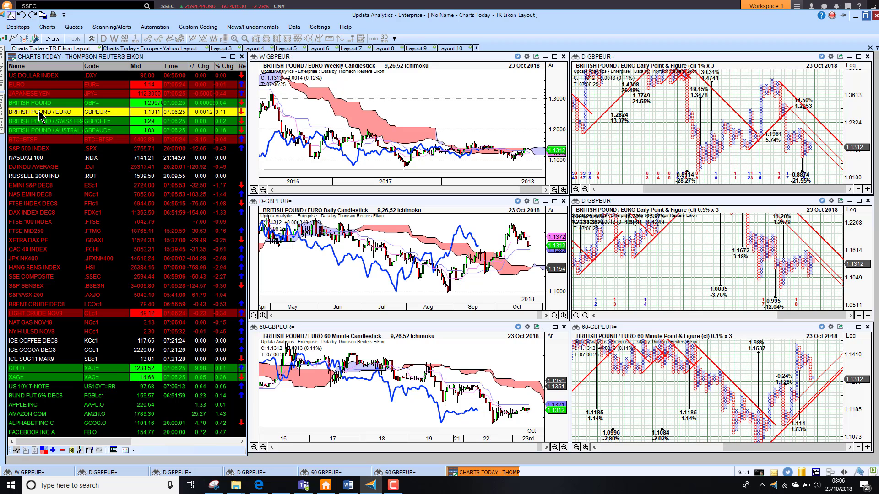
{"action": "key", "text": "Down"}
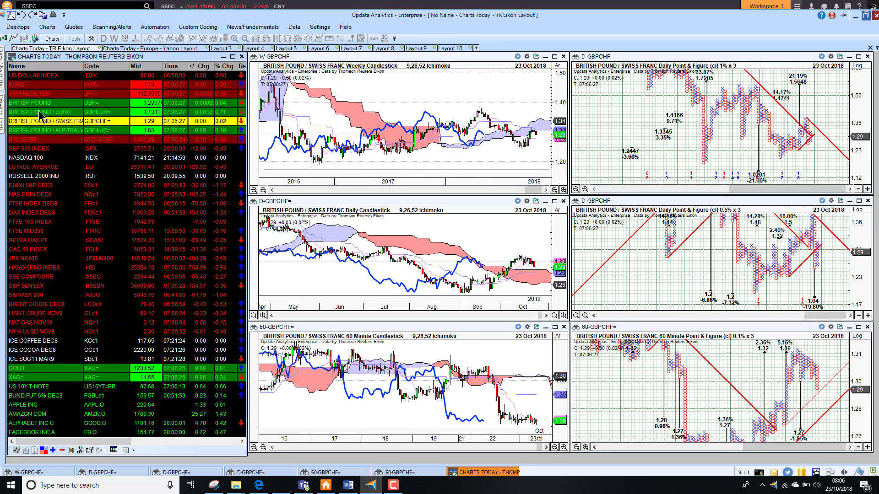
{"action": "key", "text": "Down"}
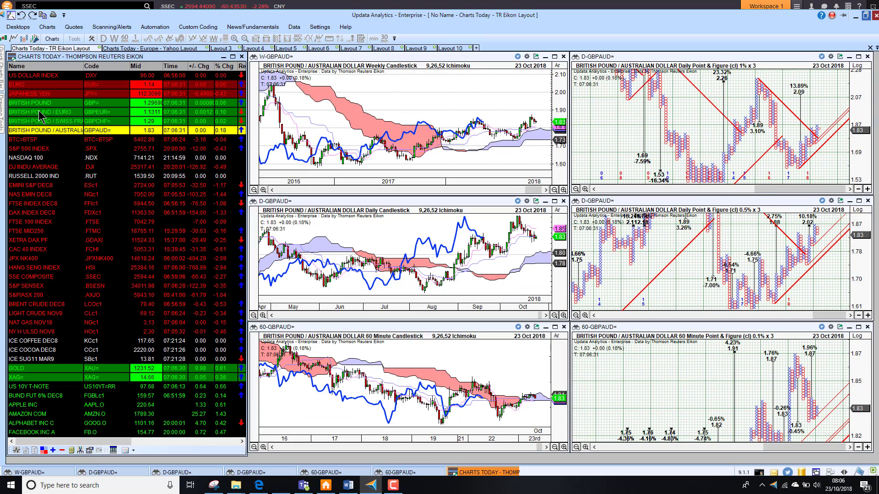
{"action": "key", "text": "Down"}
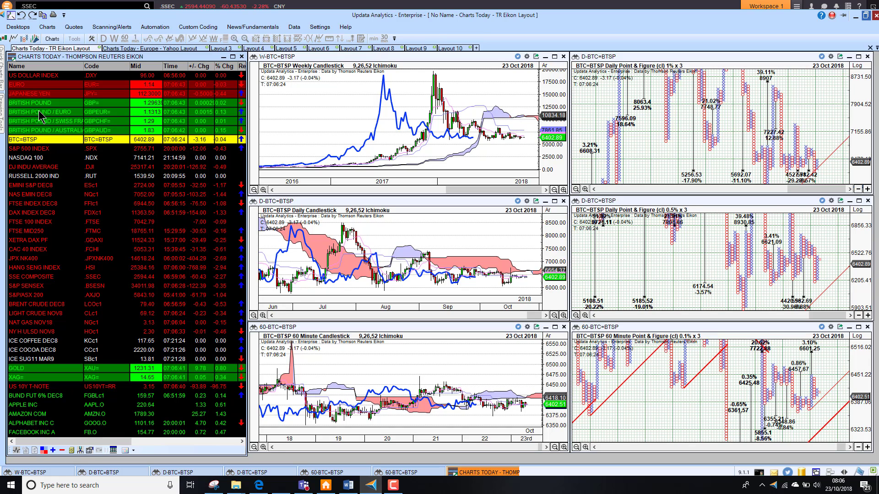
- Review the US cash indices in the watchlist: S&P 500, NASDAQ 100, DJ INDU Average and Russell 2000
{"action": "key", "text": "Down"}
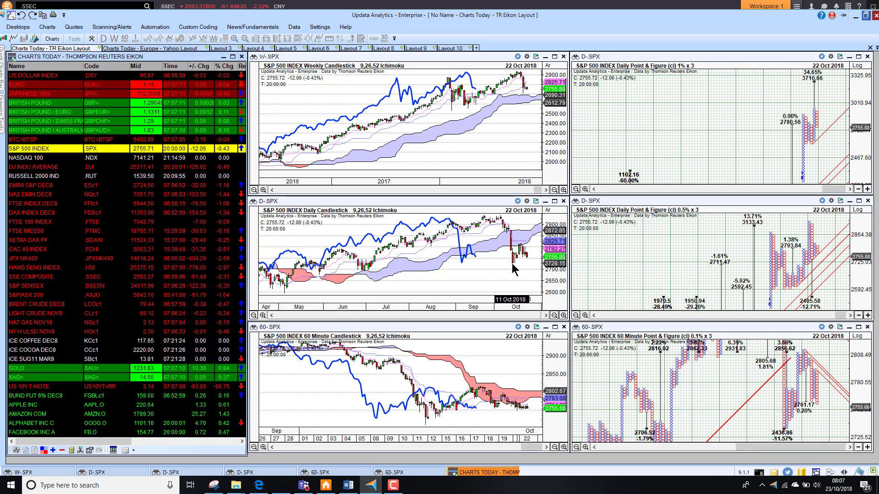
{"action": "left_click", "coordinate": [41, 160]}
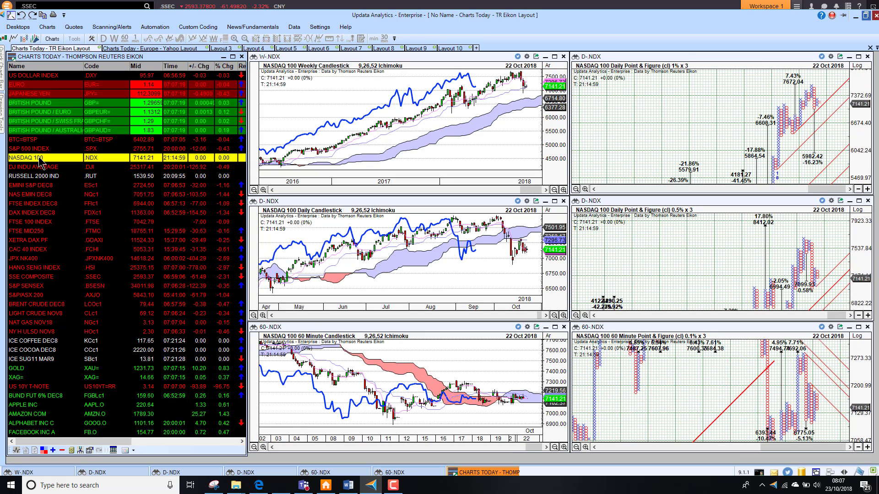
{"action": "key", "text": "Down"}
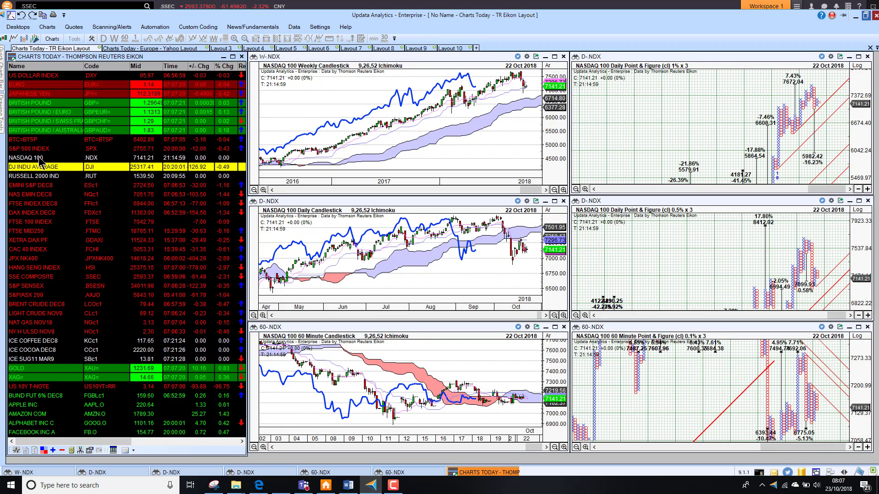
{"action": "key", "text": "Down"}
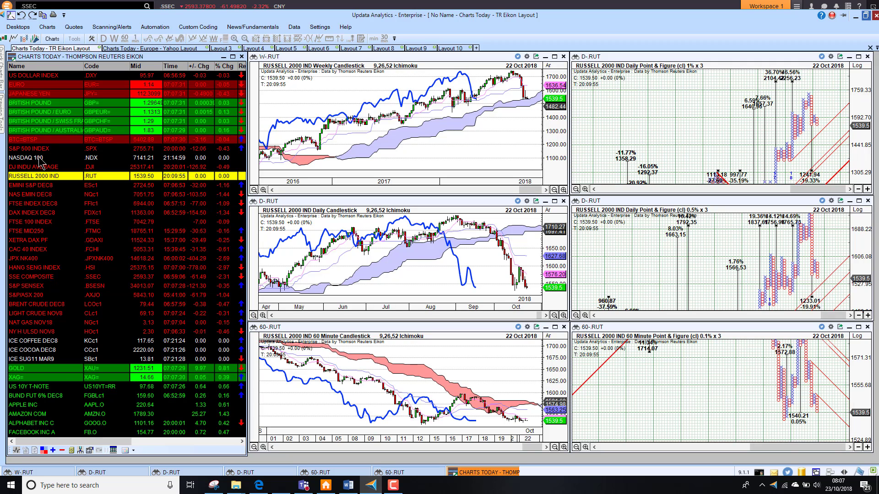
- Review the charts of the DEC8 index futures: EMINI S&P, NAS EMIN, FTSE Index and DAX Index
{"action": "key", "text": "Down"}
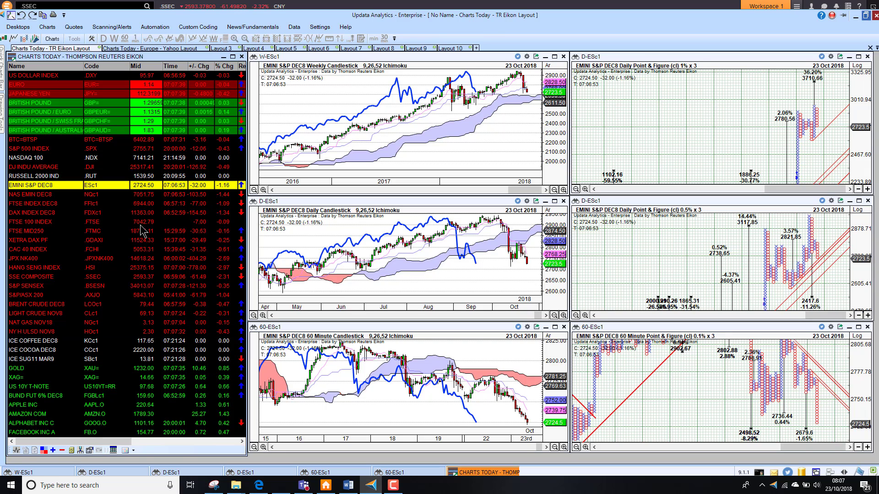
{"action": "key", "text": "Down"}
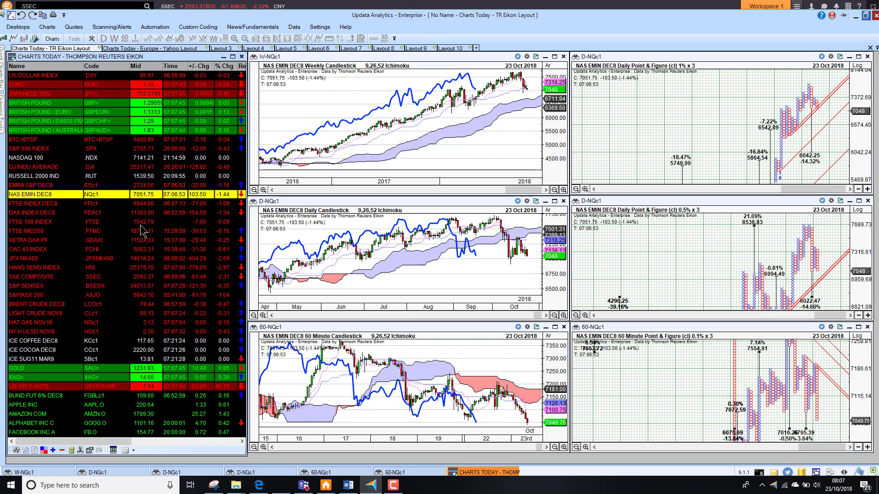
{"action": "key", "text": "Down"}
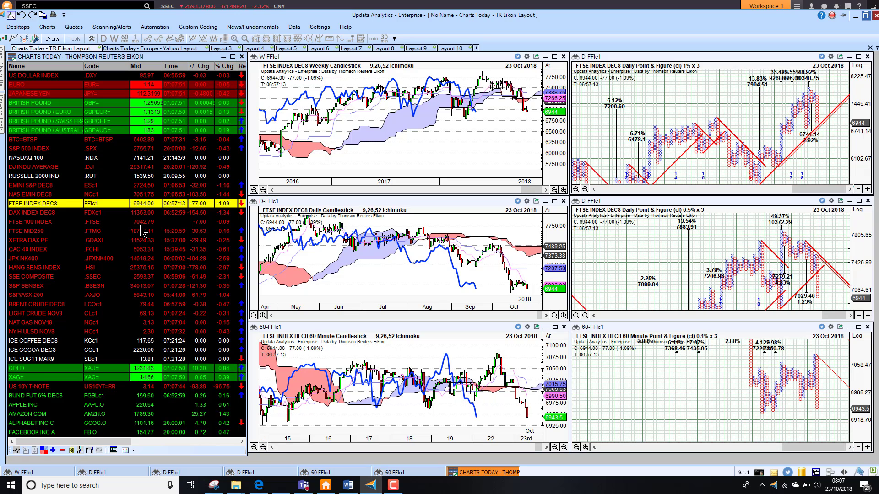
{"action": "key", "text": "Down"}
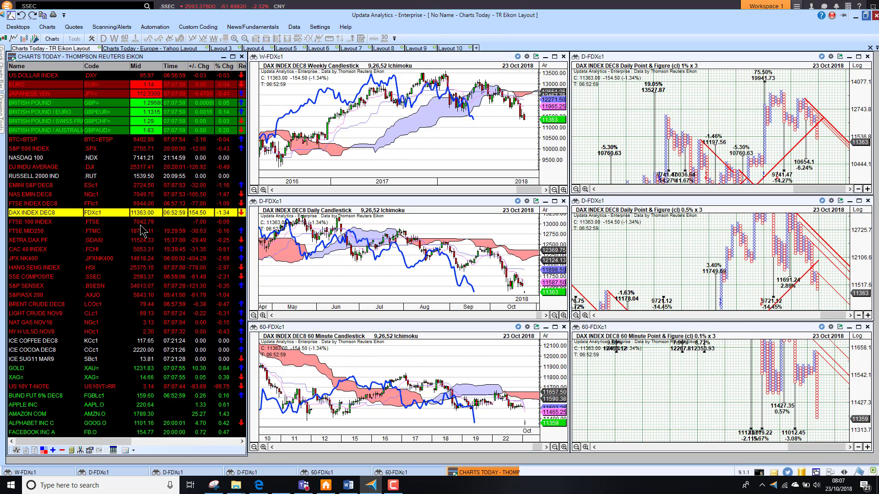
- Review the European cash indices in the watchlist: FTSE 100, FTSE MID250, XETRA DAX PF and CAC 40
{"action": "left_click", "coordinate": [55, 225]}
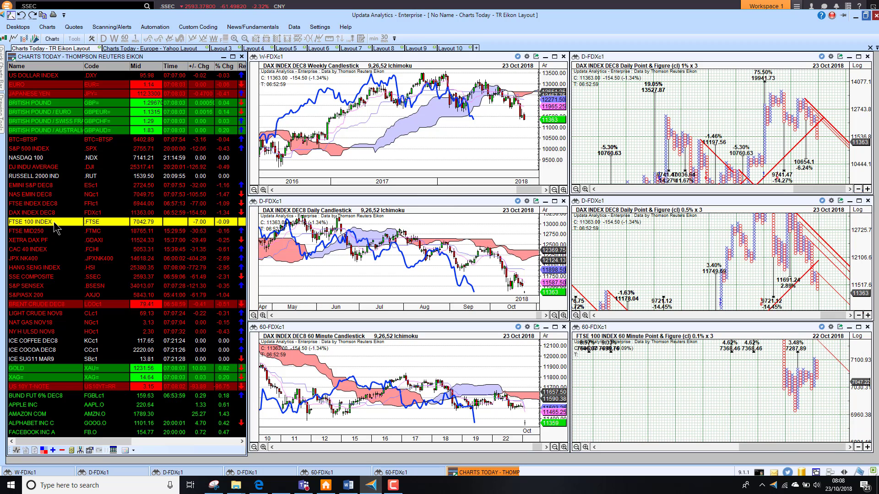
{"action": "key", "text": "Down"}
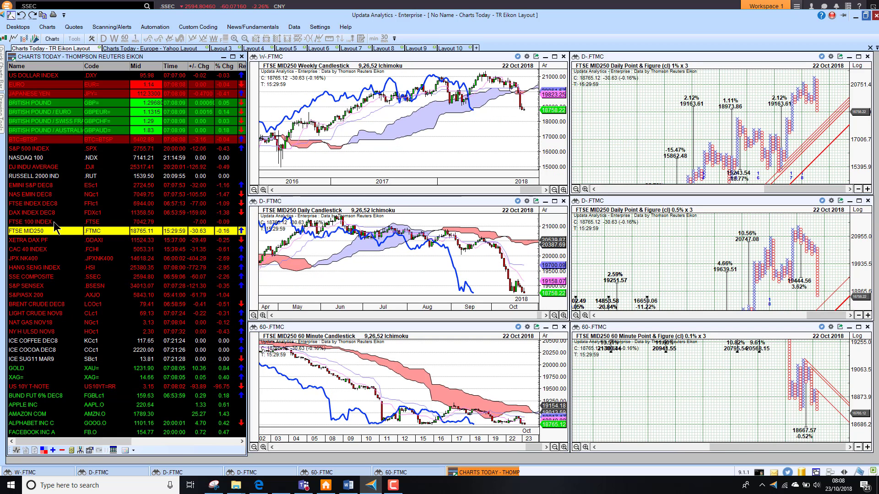
{"action": "key", "text": "Down"}
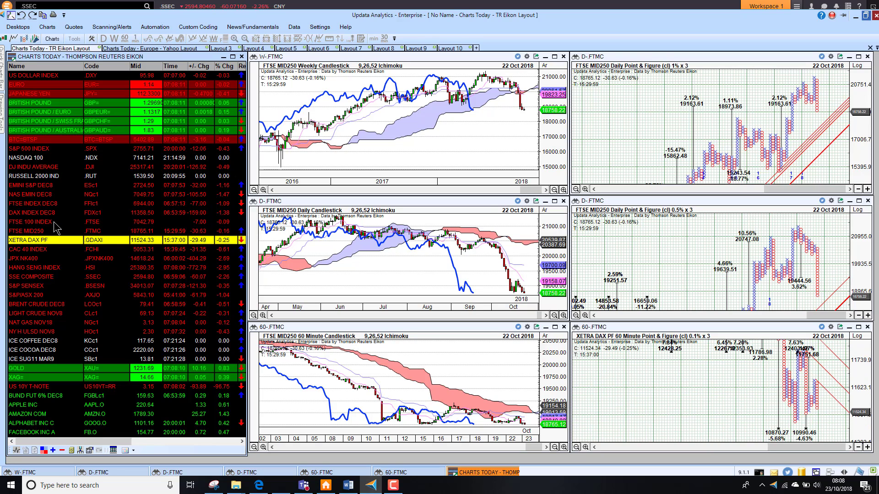
{"action": "key", "text": "Down"}
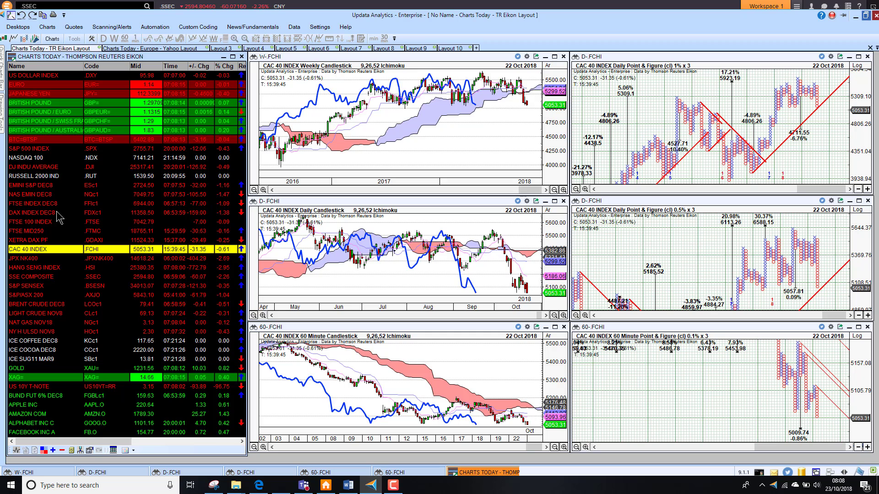
- Review the Asia-Pacific index charts: JPX NK400, Hang Seng, SSE Composite, S&P SENSEX and S&P/ASX 200
{"action": "key", "text": "Down"}
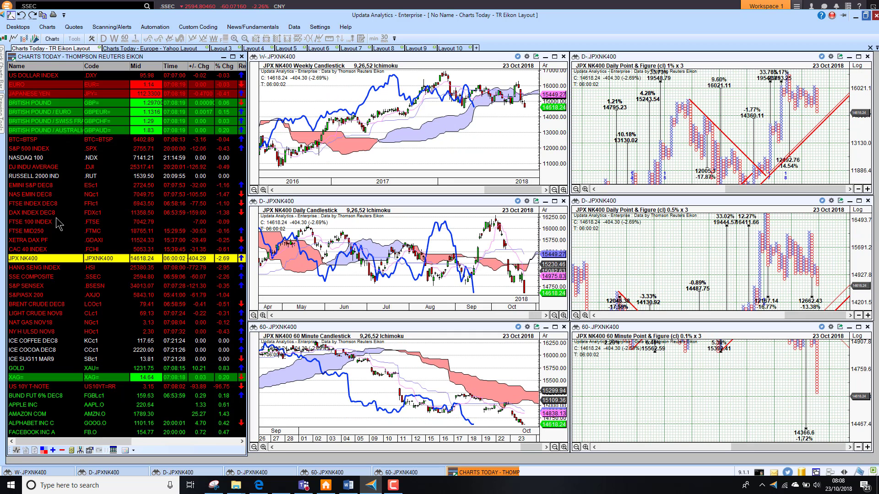
{"action": "key", "text": "Down"}
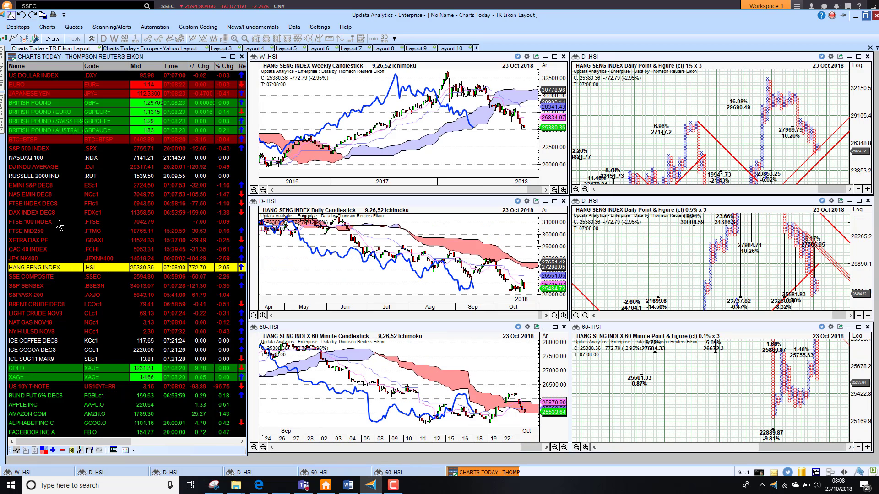
{"action": "key", "text": "Down"}
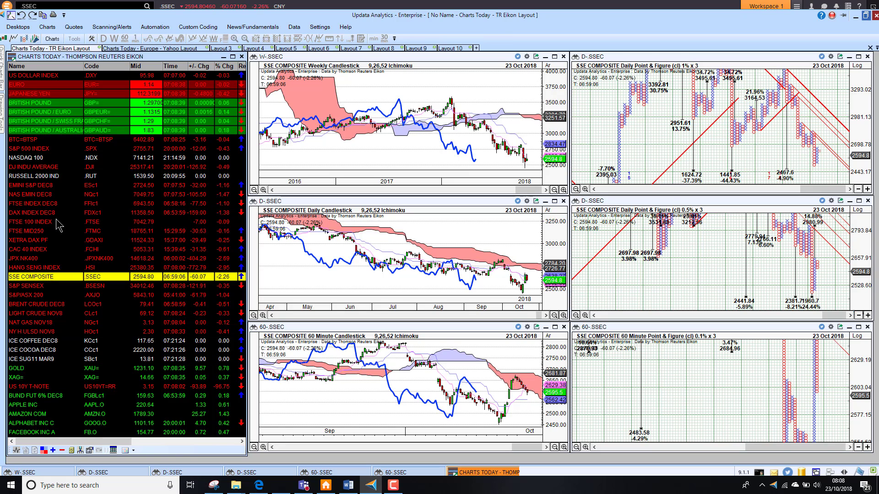
{"action": "key", "text": "Down"}
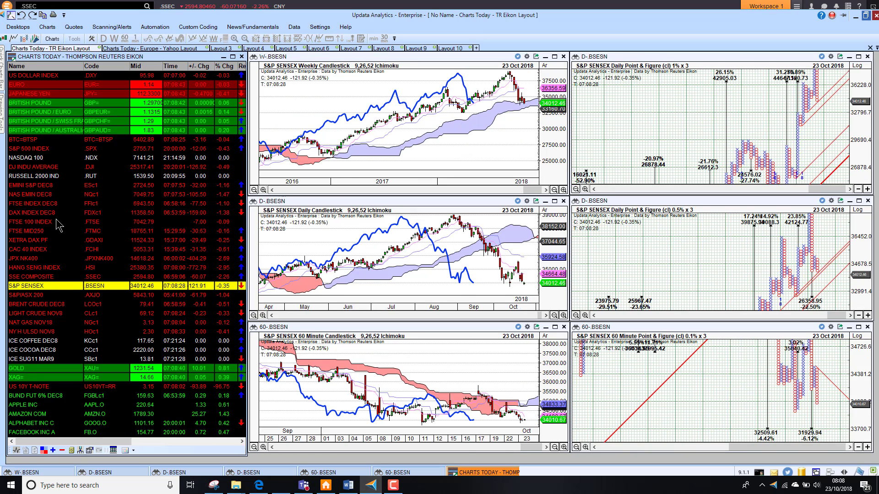
{"action": "key", "text": "Down"}
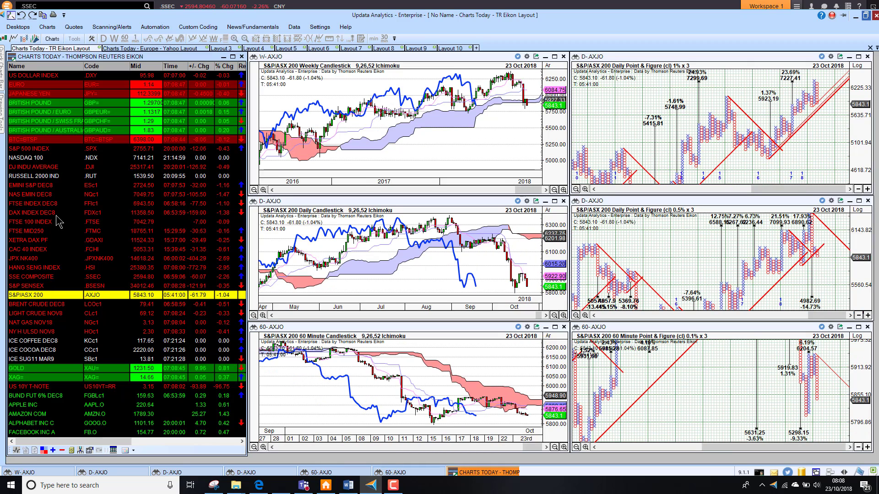
- Review the energy futures charts: Brent Crude DEC8, Light Crude NOV8 and Nat Gas NOV18
{"action": "key", "text": "Down"}
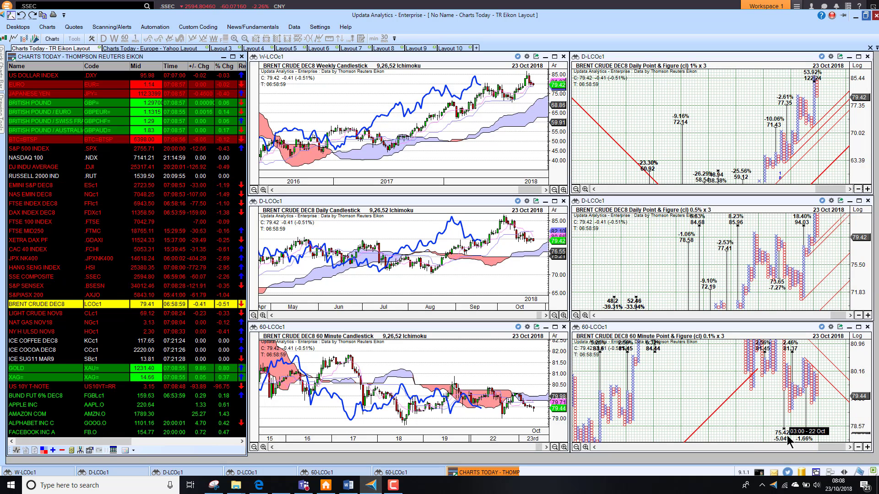
{"action": "left_click", "coordinate": [50, 315]}
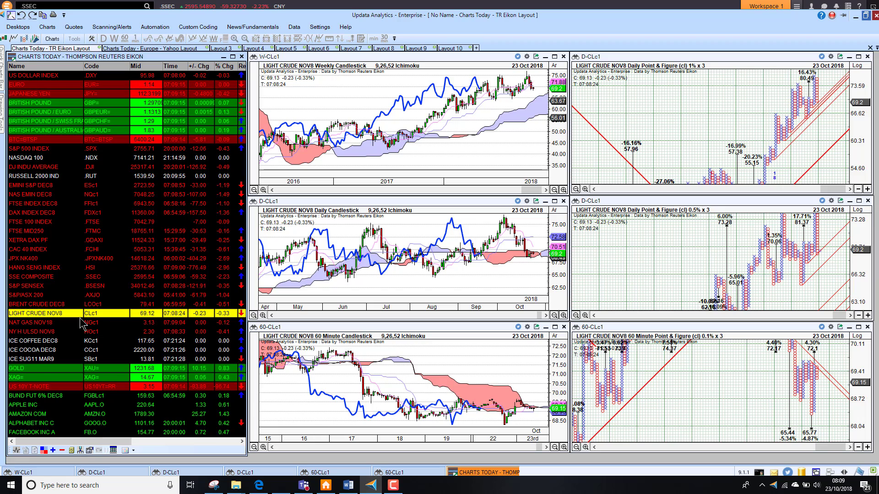
{"action": "left_click", "coordinate": [37, 326]}
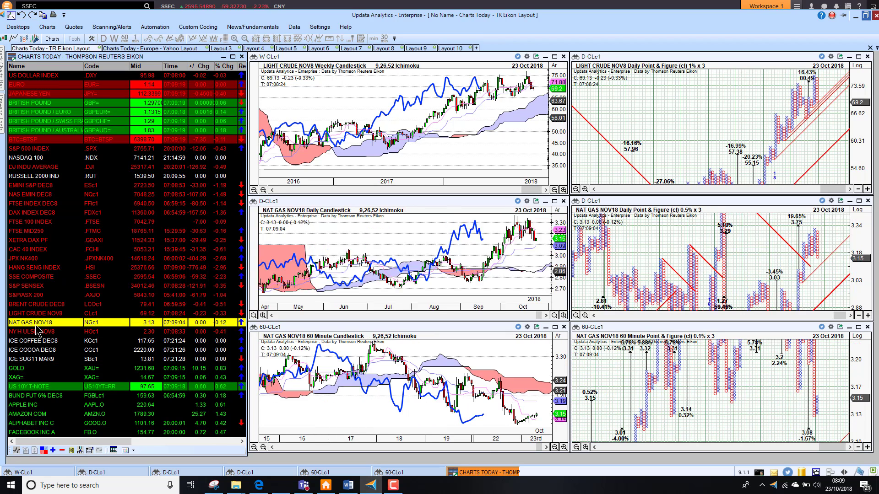
- Review the charts of Gold and XAG=, followed by the US 10Y T-NOTE and BUND FUT 6% DEC8
{"action": "left_click", "coordinate": [37, 369]}
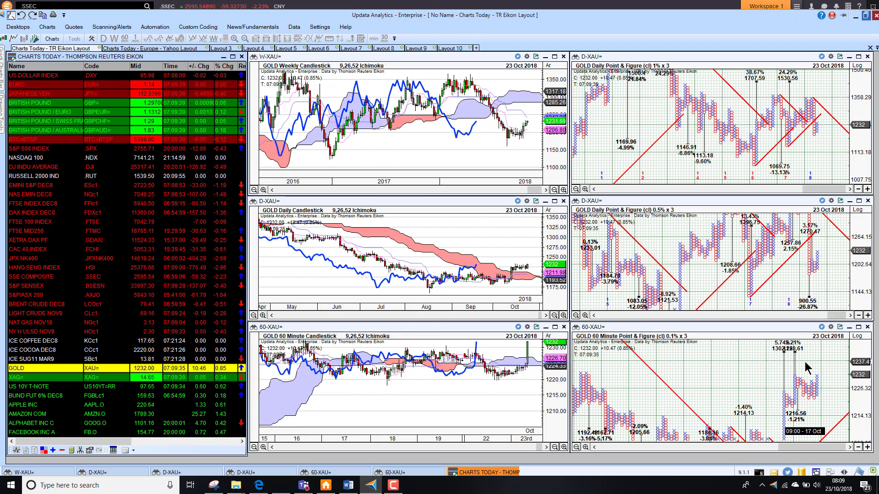
{"action": "left_click", "coordinate": [25, 379]}
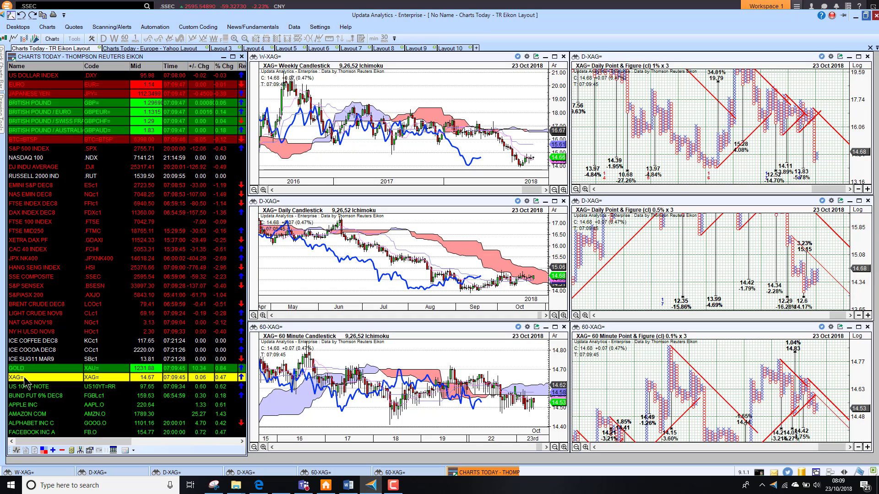
{"action": "key", "text": "Down"}
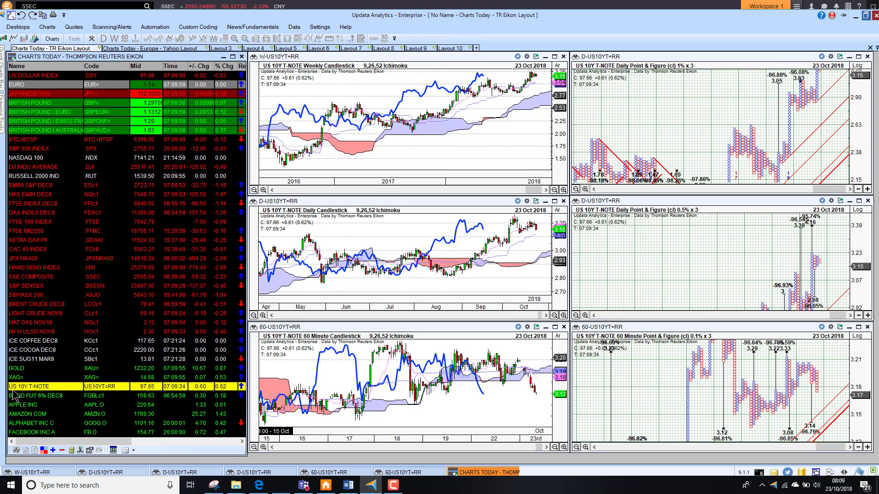
{"action": "left_click", "coordinate": [21, 395]}
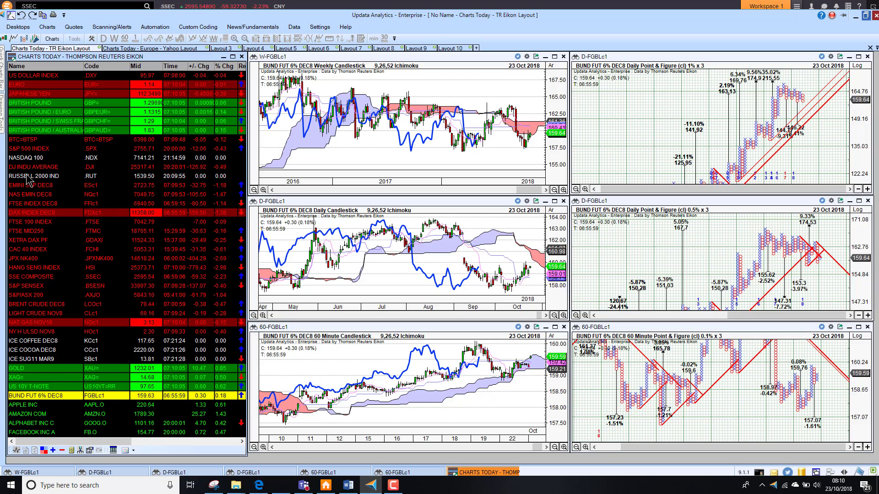
- Switch to the Charts Today - Europe - Yahoo Layout and bring the full YHOO-NASDAQ100 watchlist to the front
{"action": "left_click", "coordinate": [136, 47]}
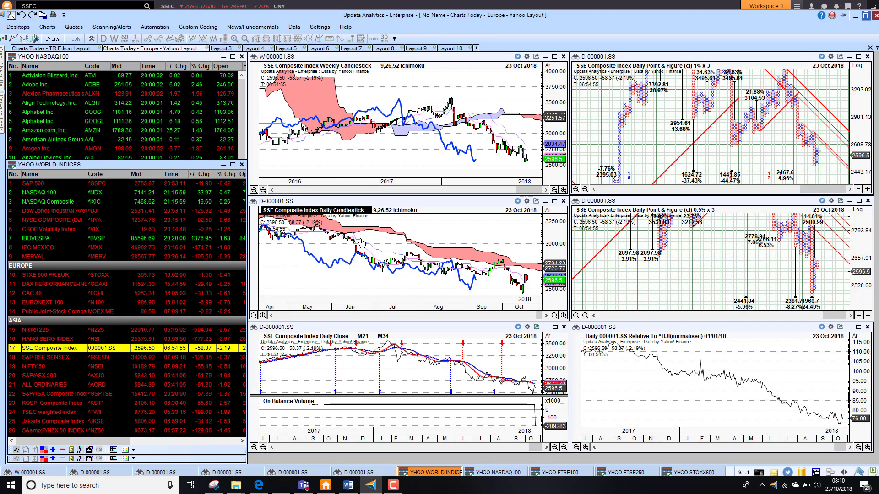
{"action": "left_click", "coordinate": [66, 49]}
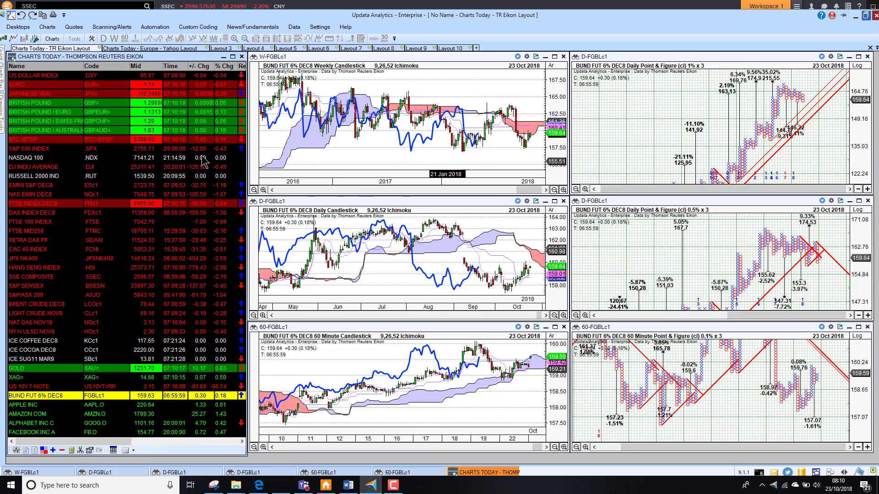
{"action": "left_click", "coordinate": [113, 49]}
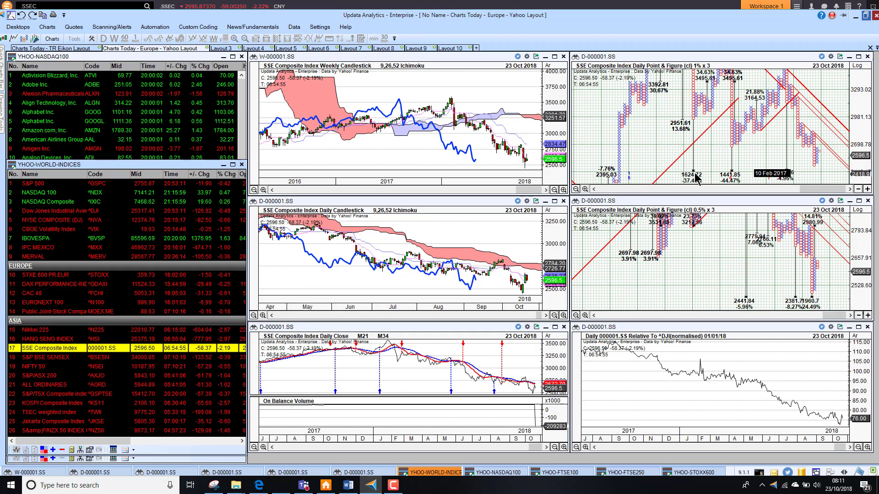
{"action": "left_click", "coordinate": [87, 56]}
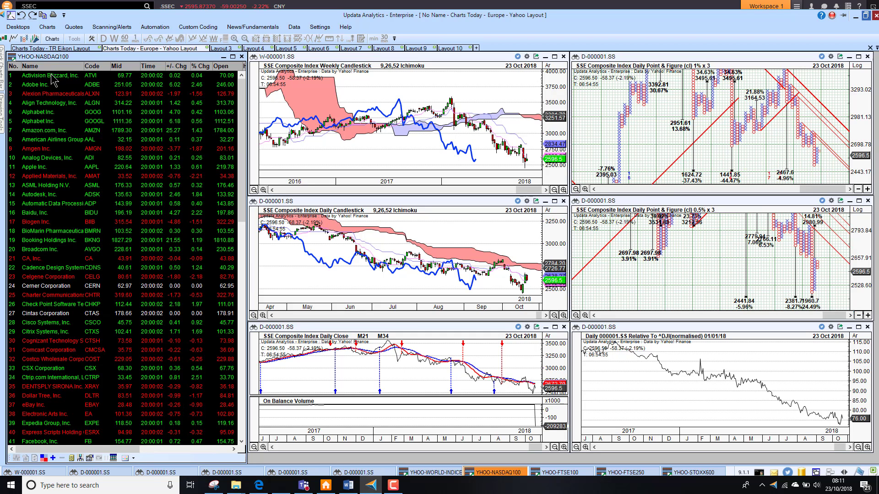
- Review the NASDAQ 100 charts of Alphabet (GOOG), Amazon.com, Apple and Facebook
{"action": "left_click", "coordinate": [51, 112]}
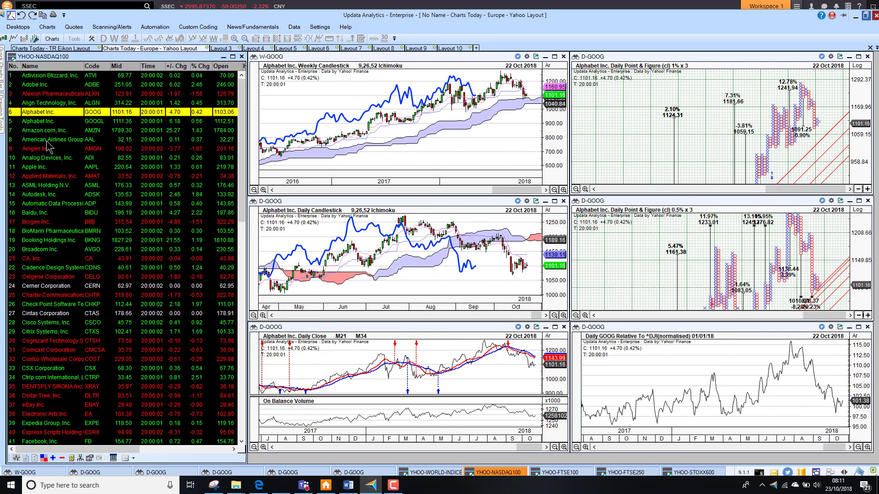
{"action": "left_click", "coordinate": [47, 133]}
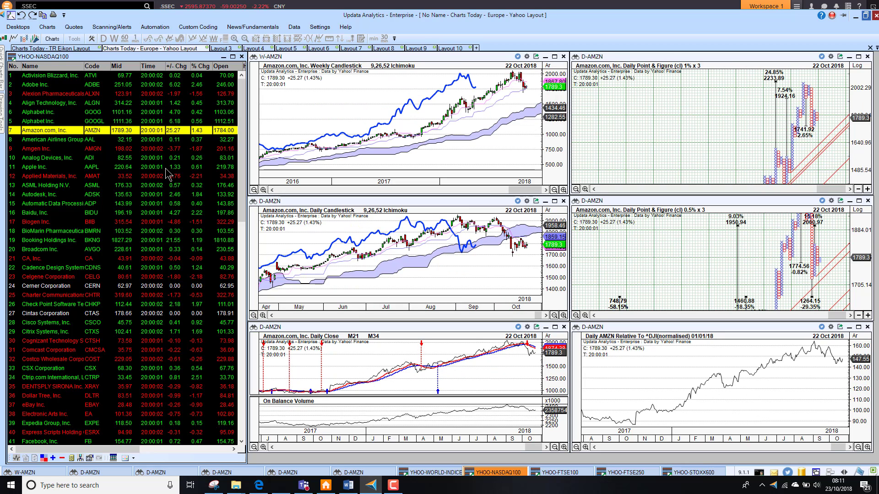
{"action": "left_click", "coordinate": [46, 168]}
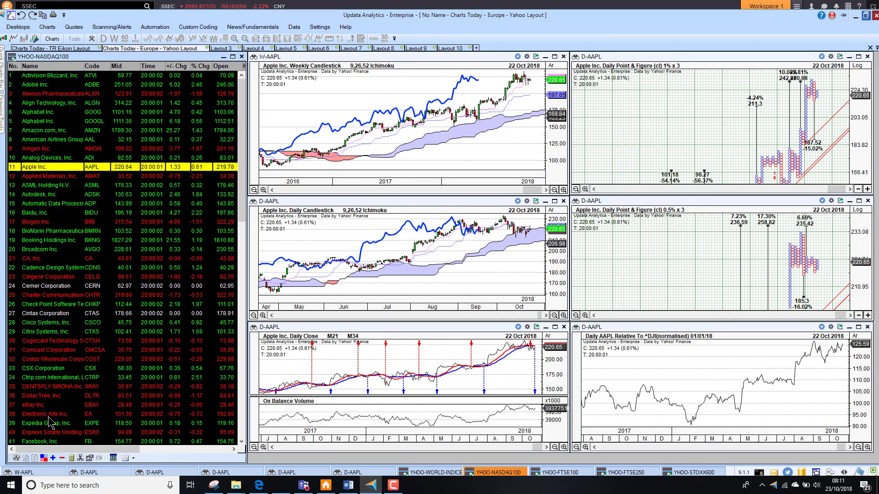
{"action": "left_click", "coordinate": [49, 442]}
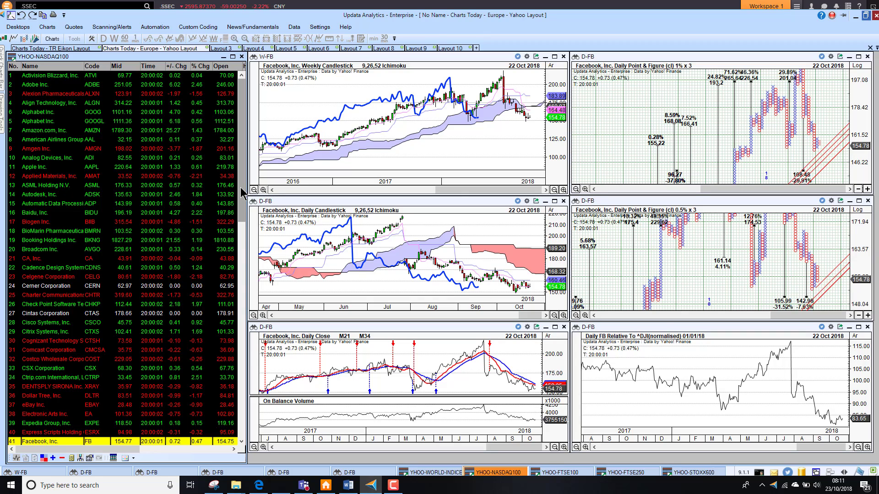
- Review the charts of Netflix, Intel Corporation and Microsoft Corporation further down the NASDAQ 100 watchlist
{"action": "left_click_drag", "start_coordinate": [241, 192], "coordinate": [247, 423]}
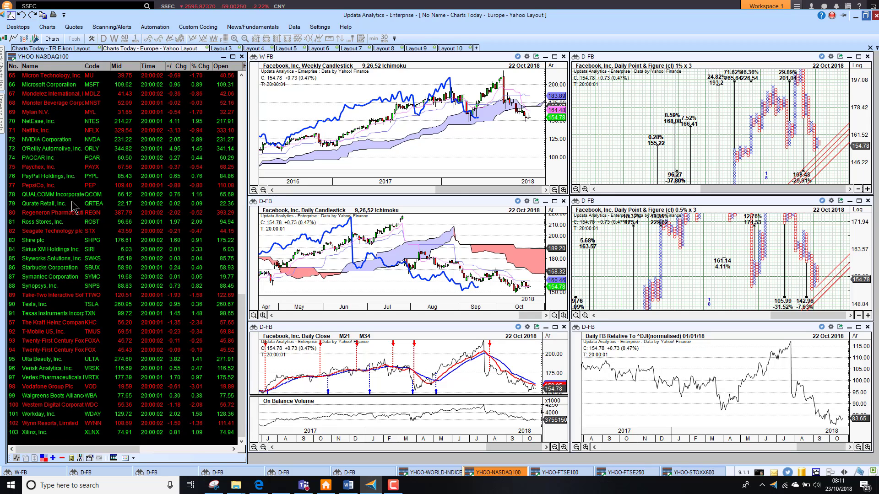
{"action": "left_click", "coordinate": [53, 133]}
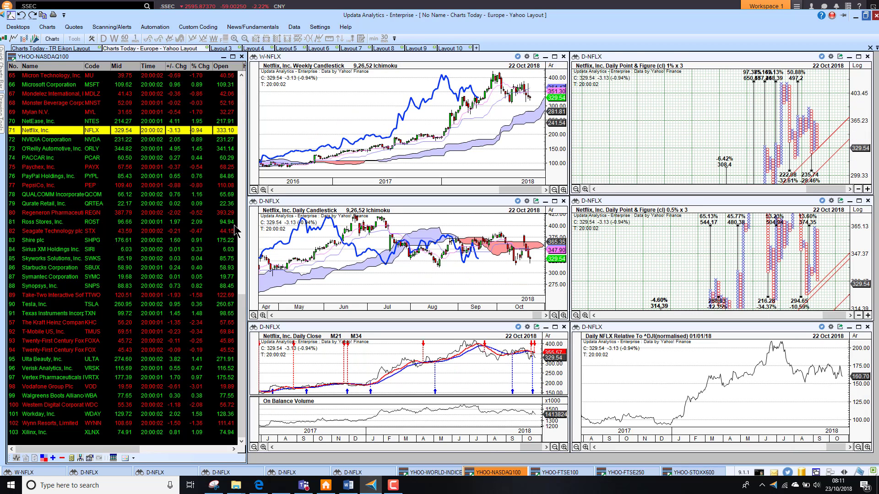
{"action": "scroll", "coordinate": [243, 314], "scroll_direction": "up", "scroll_amount": 6}
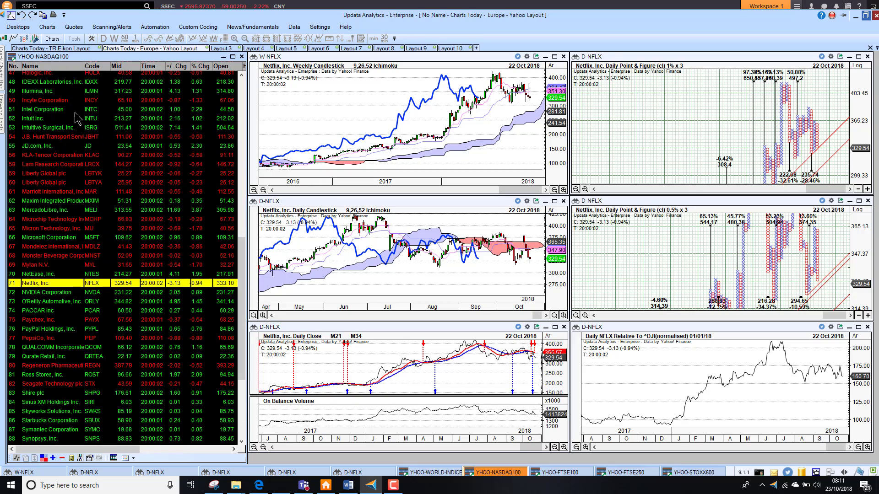
{"action": "left_click", "coordinate": [61, 110]}
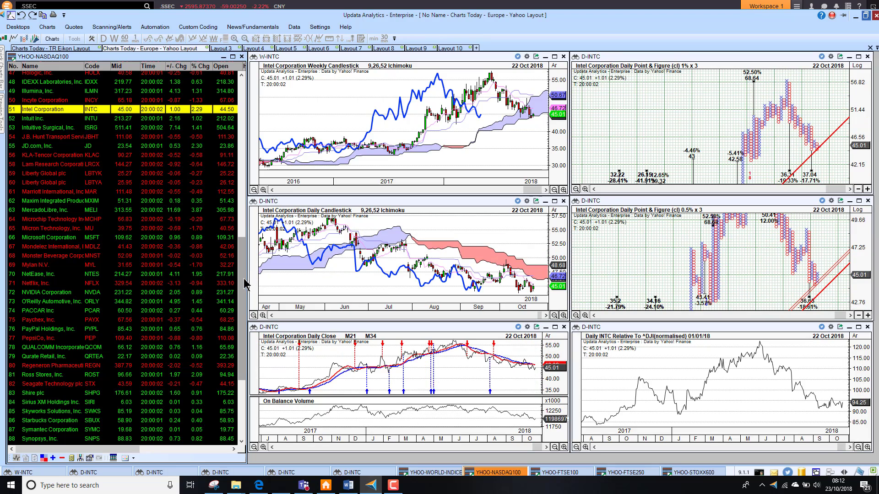
{"action": "left_click_drag", "start_coordinate": [244, 284], "coordinate": [241, 201]}
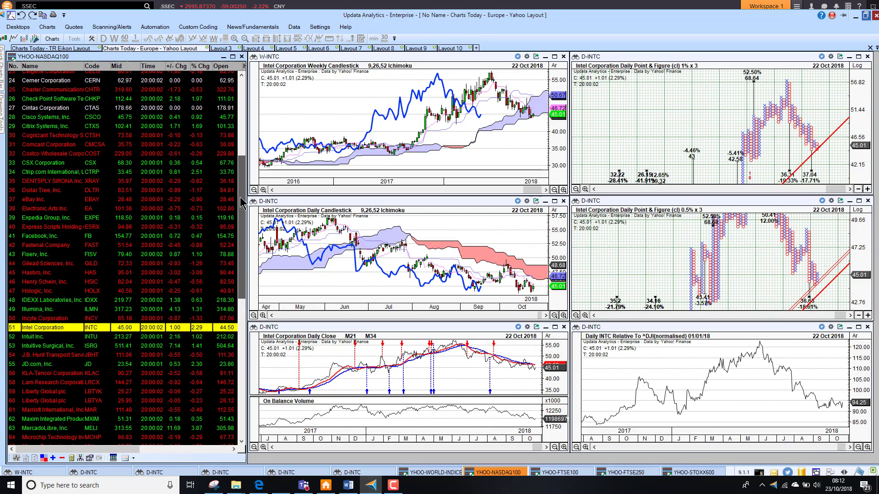
{"action": "left_click_drag", "start_coordinate": [242, 201], "coordinate": [247, 238]}
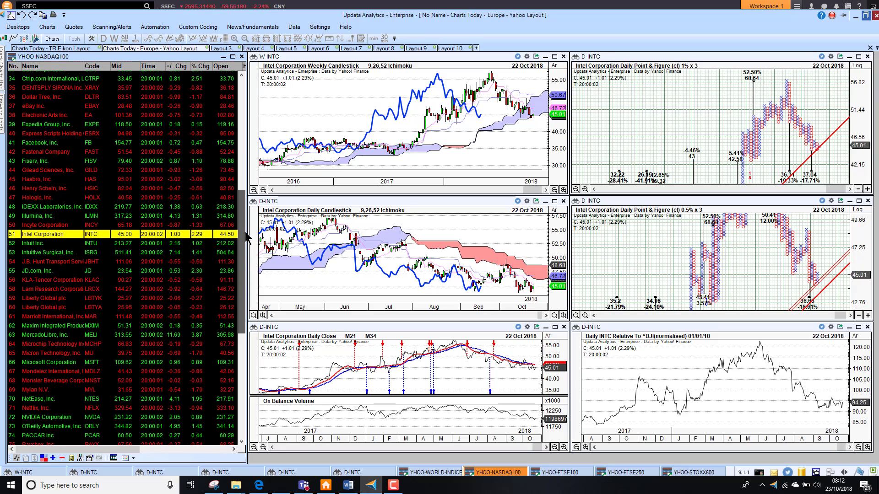
{"action": "left_click", "coordinate": [64, 365]}
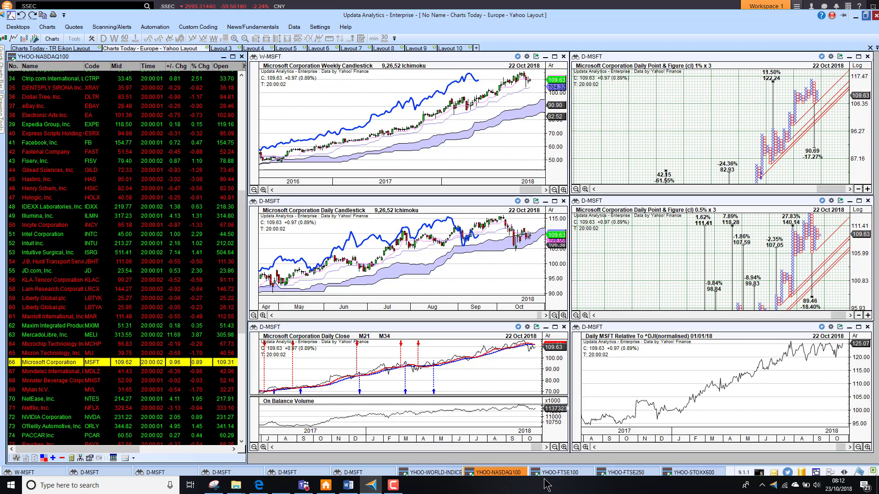
- Switch to the YHOO-FTSE100 watchlist and review the charts of NMC Health, Royal Mail and easyJet
{"action": "left_click", "coordinate": [567, 476]}
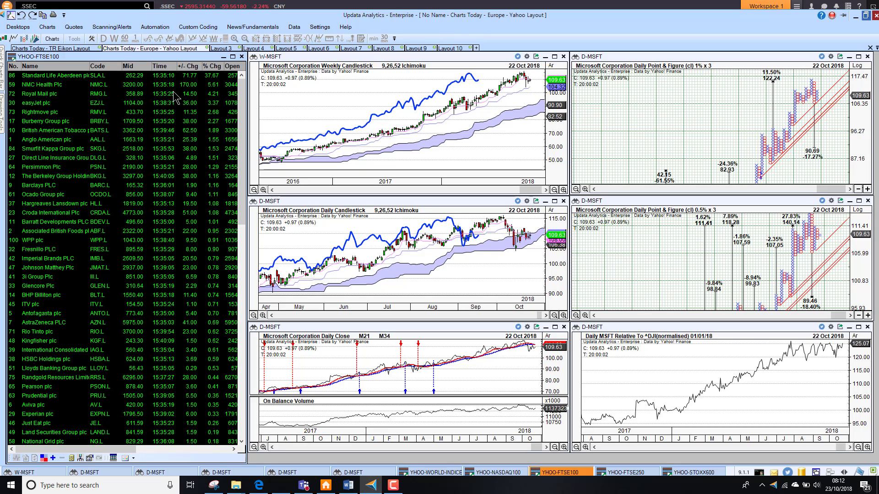
{"action": "left_click", "coordinate": [51, 87]}
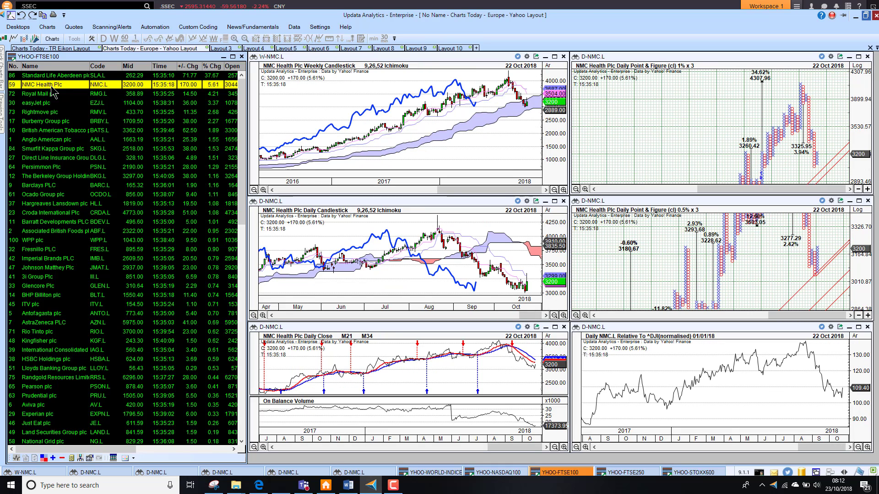
{"action": "key", "text": "Down"}
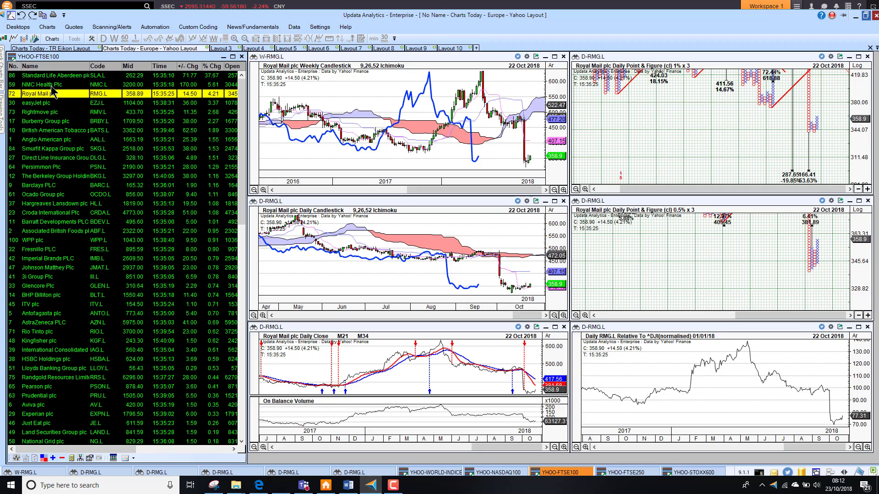
{"action": "key", "text": "Down"}
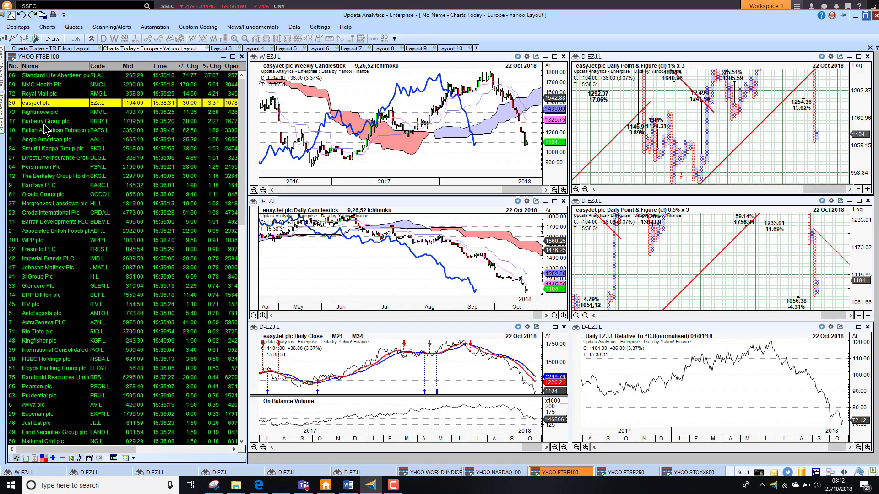
- Sort the FTSE 100 watchlist by percentage change with the biggest fallers first
{"action": "left_click", "coordinate": [212, 67]}
{"action": "left_click", "coordinate": [212, 67]}
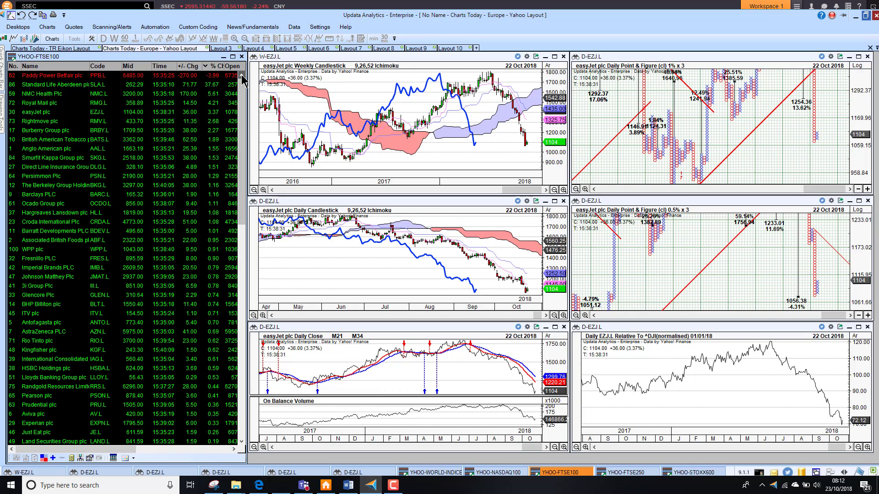
{"action": "left_click", "coordinate": [54, 76]}
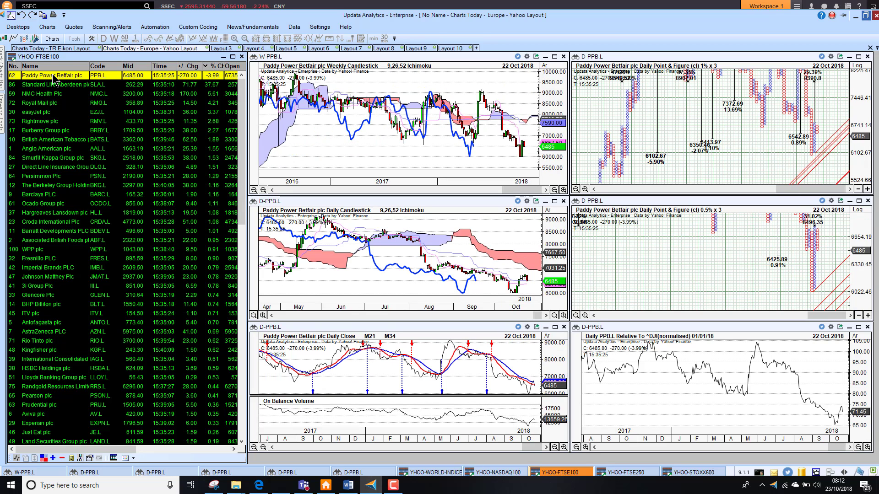
{"action": "left_click", "coordinate": [213, 66]}
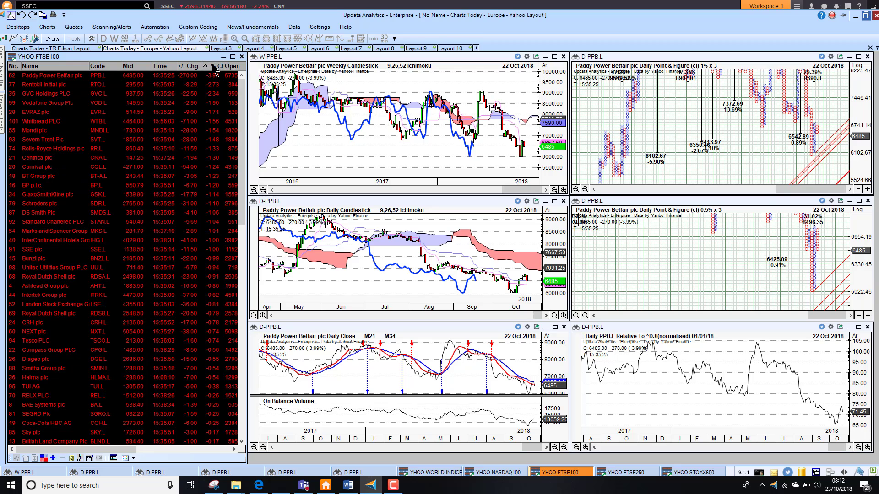
- Review the charts of the FTSE 100 fallers Paddy Power Betfair, Rentokil Initial and Whitbread
{"action": "left_click", "coordinate": [62, 76]}
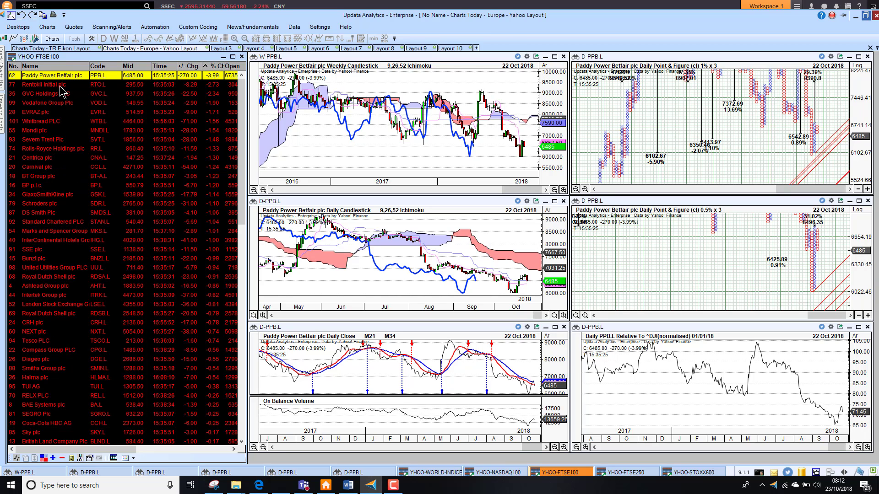
{"action": "left_click", "coordinate": [60, 86]}
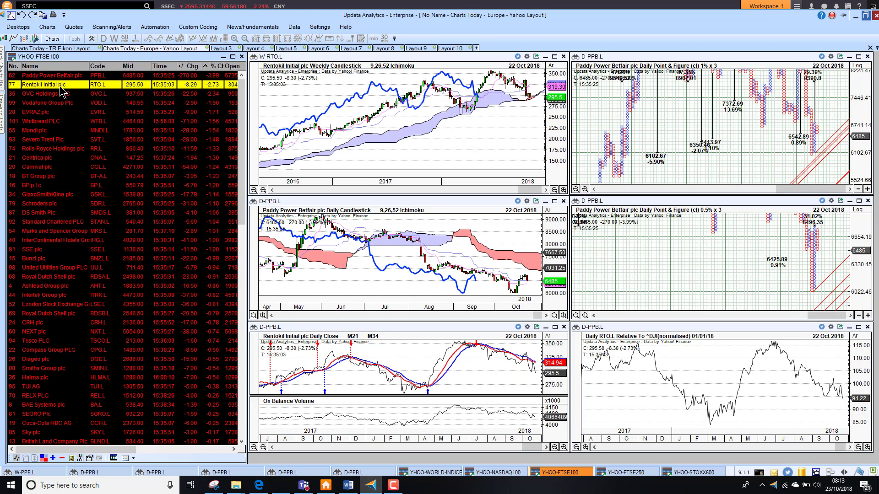
{"action": "left_click", "coordinate": [49, 122]}
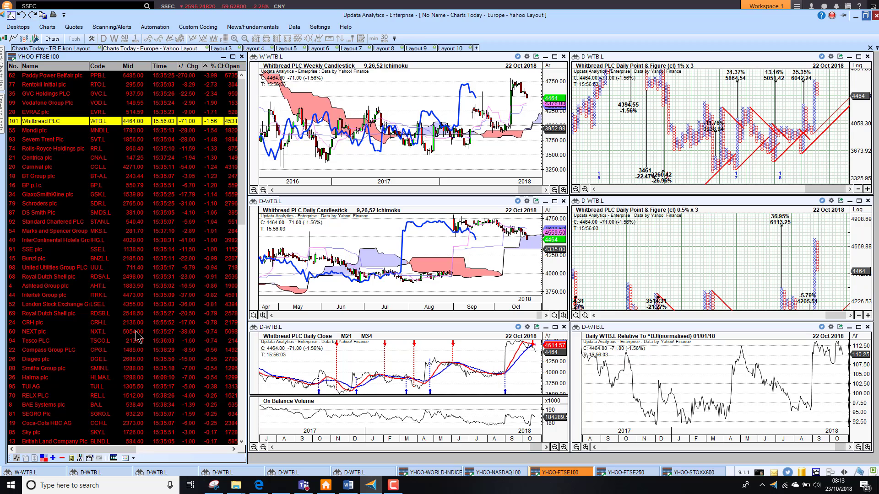
- Switch to the YHOO-FTSE250 watchlist and review the charts of Amigo Holdings, Avast and Man Group
{"action": "left_click", "coordinate": [626, 473]}
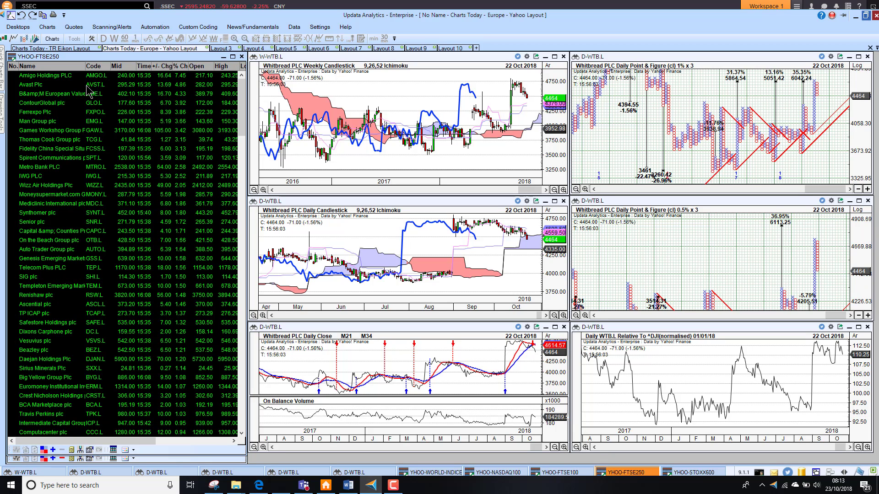
{"action": "left_click", "coordinate": [56, 77]}
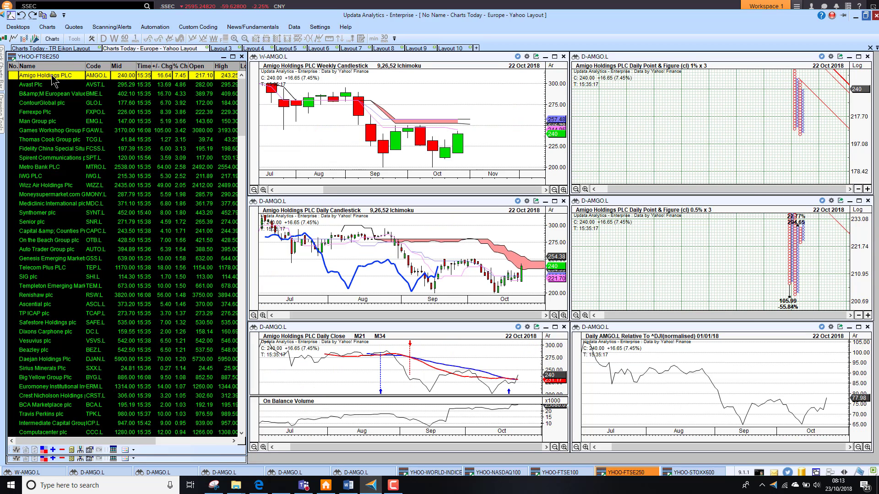
{"action": "key", "text": "Down"}
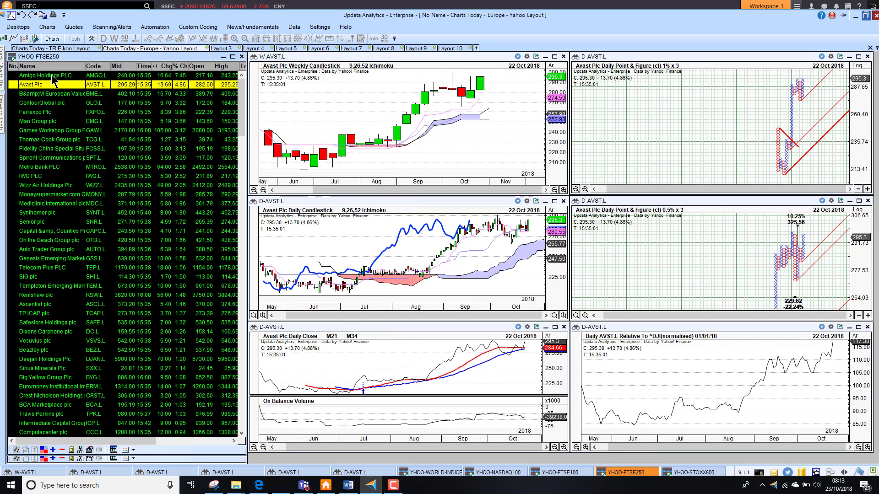
{"action": "left_click", "coordinate": [55, 124]}
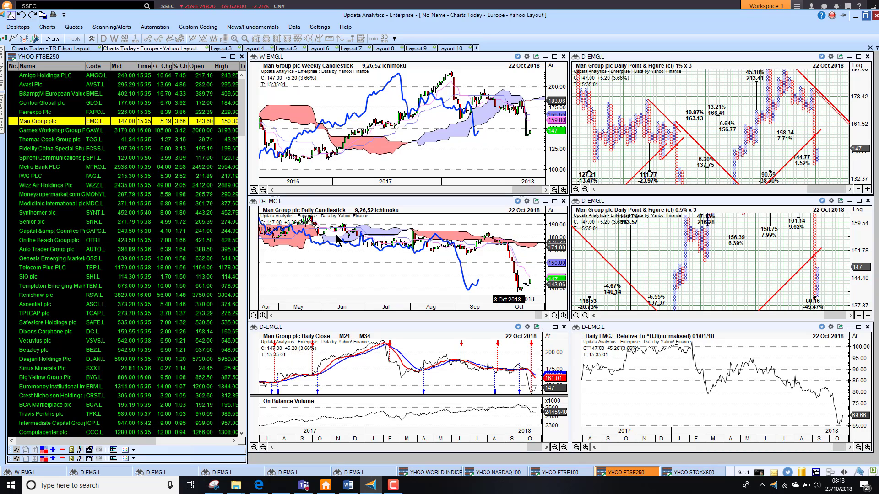
- Sort the FTSE 250 by percentage change, biggest fallers first, and review Cairn Energy, Premier Oil, Go-Ahead, Weir Group and William Hill
{"action": "left_click", "coordinate": [183, 67]}
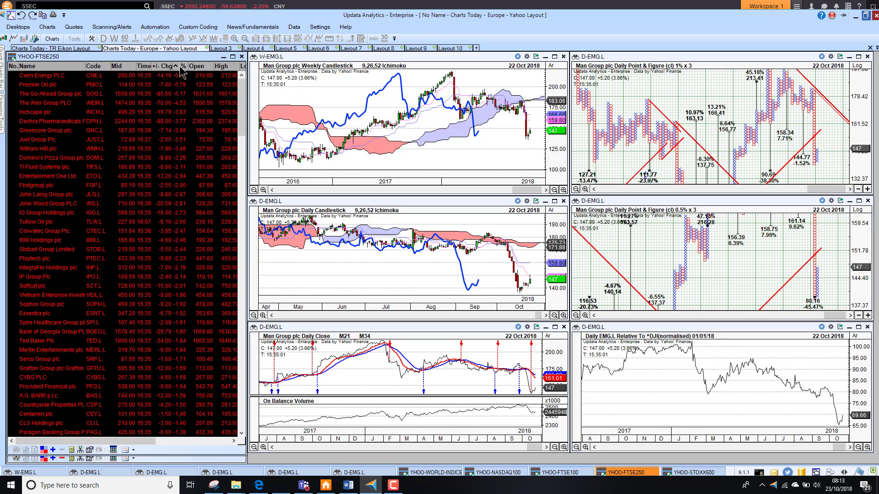
{"action": "left_click", "coordinate": [51, 77]}
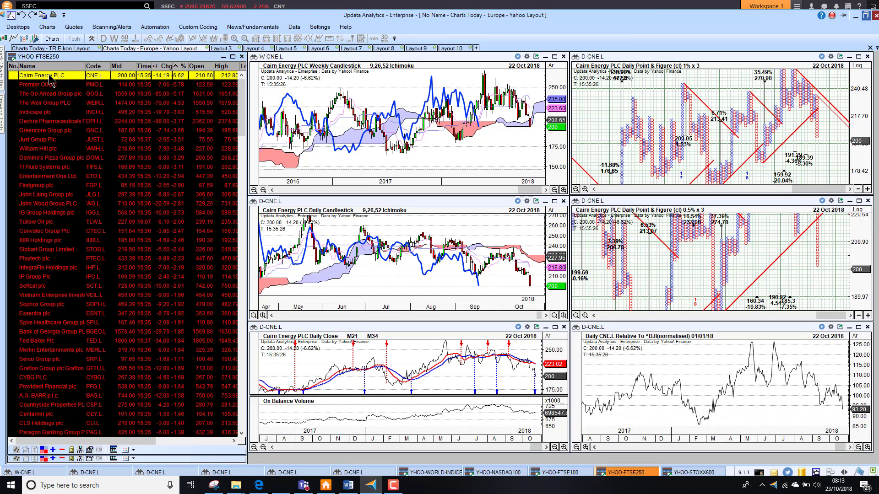
{"action": "key", "text": "Down"}
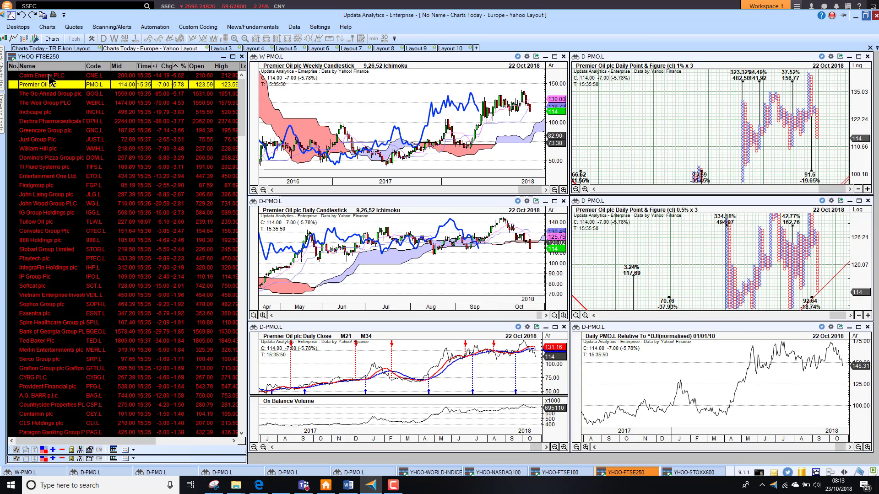
{"action": "key", "text": "Down"}
{"action": "key", "text": "Down"}
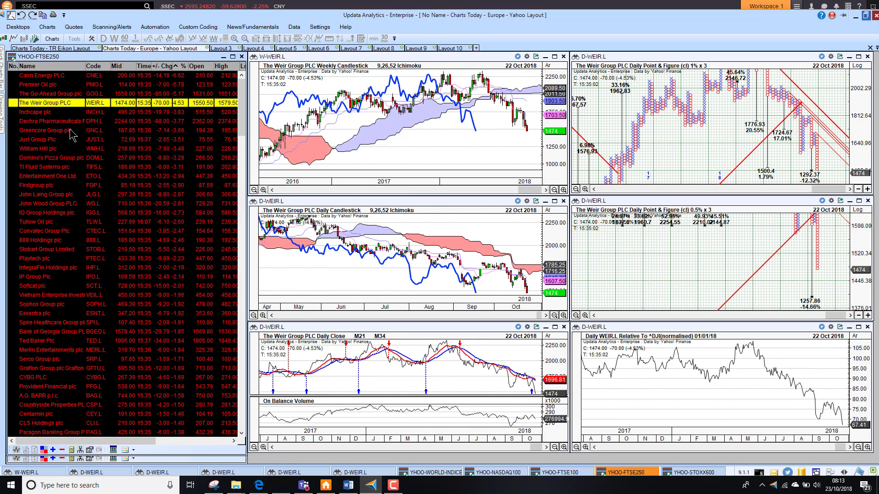
{"action": "left_click", "coordinate": [49, 152]}
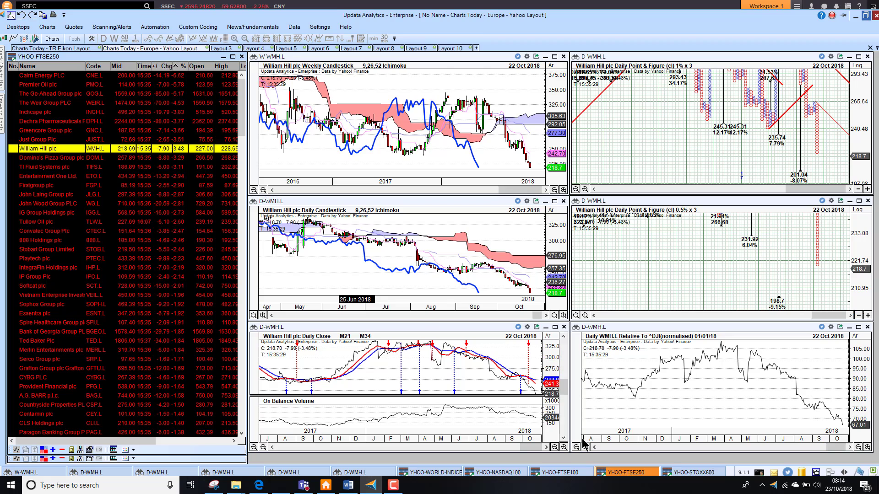
- Switch to the YHOO-STOXX600 watchlist and review the OSRAM Licht AG charts
{"action": "left_click", "coordinate": [705, 477]}
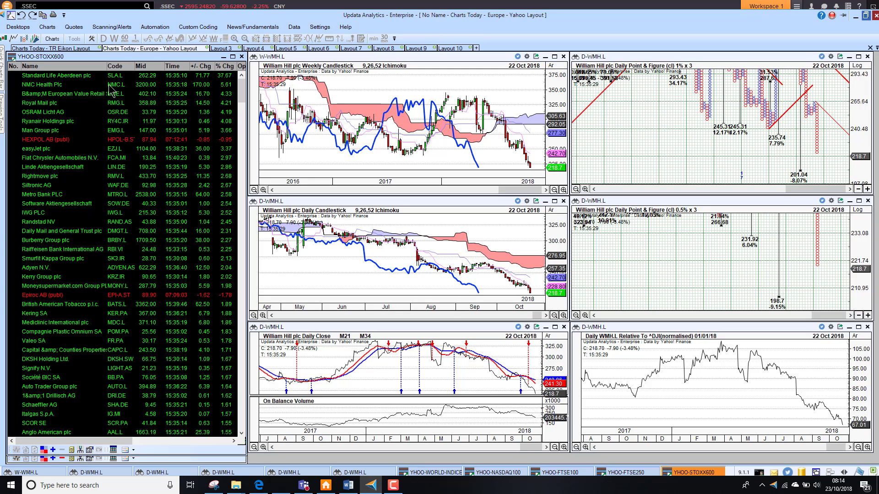
{"action": "left_click", "coordinate": [55, 112]}
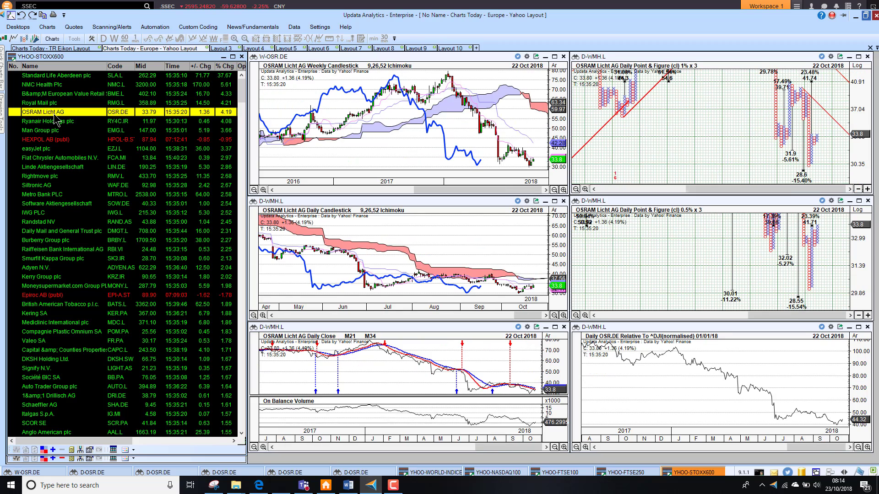
- Sort the STOXX 600 watchlist by percentage change with the biggest fallers first
{"action": "left_click", "coordinate": [224, 67]}
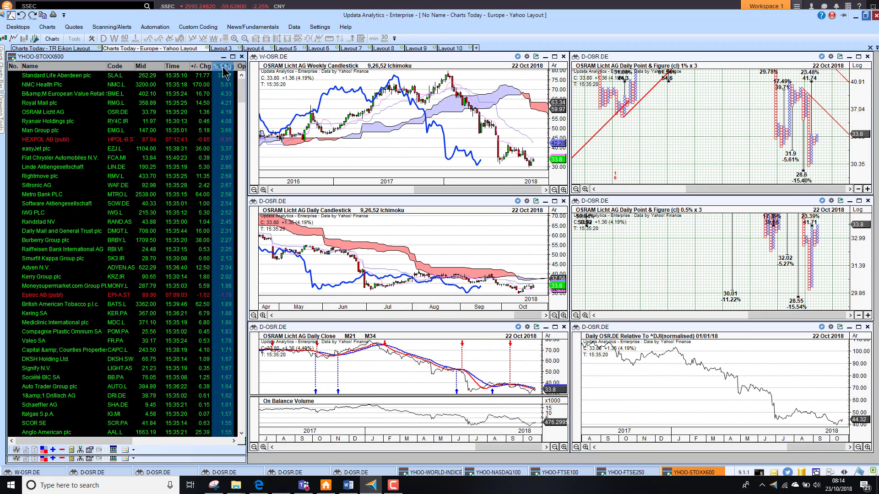
{"action": "left_click", "coordinate": [225, 68]}
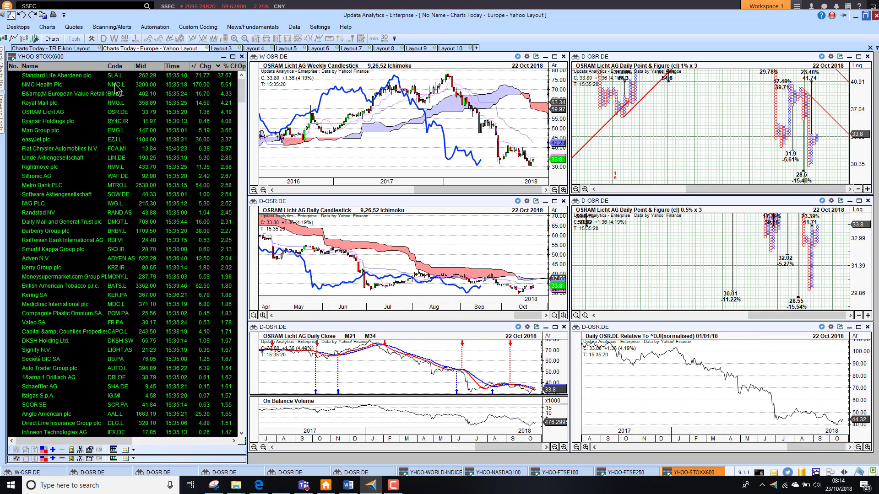
{"action": "left_click", "coordinate": [224, 67]}
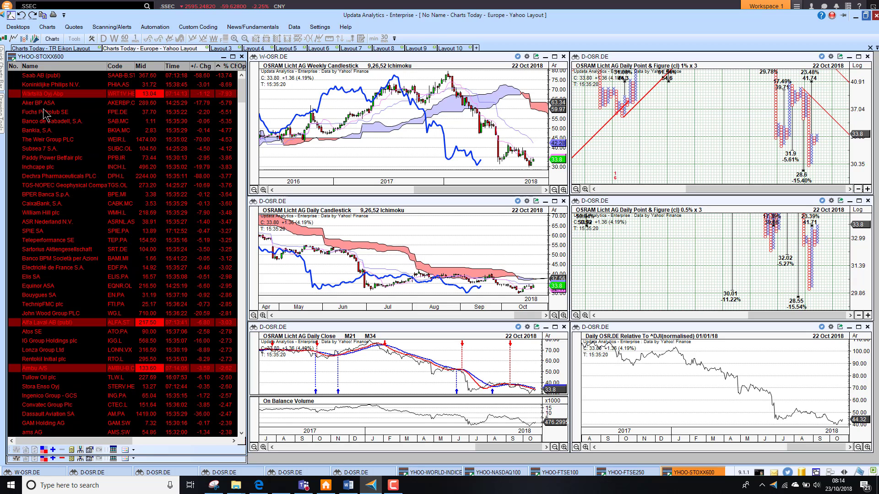
- Review the Koninklijke Philips and Saab charts, and sort the STOXX 600 watchlist by percentage change with the biggest risers first
{"action": "left_click", "coordinate": [53, 85]}
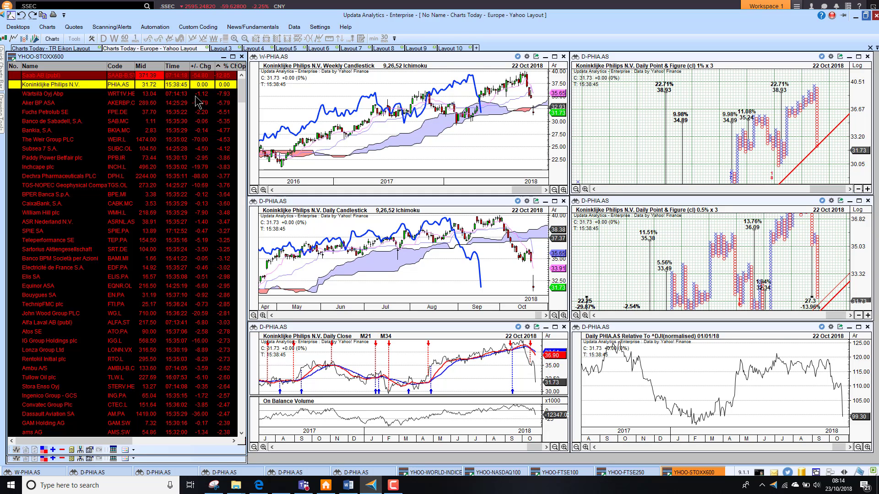
{"action": "left_click", "coordinate": [82, 76]}
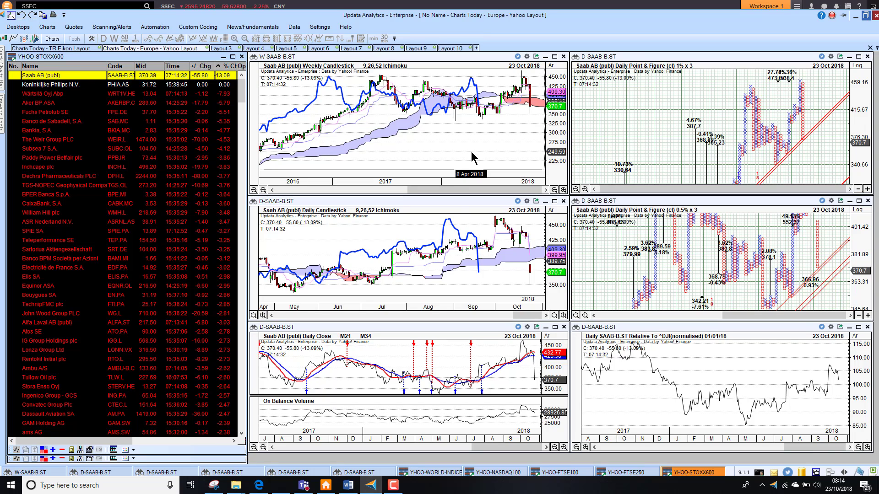
{"action": "left_click", "coordinate": [224, 67]}
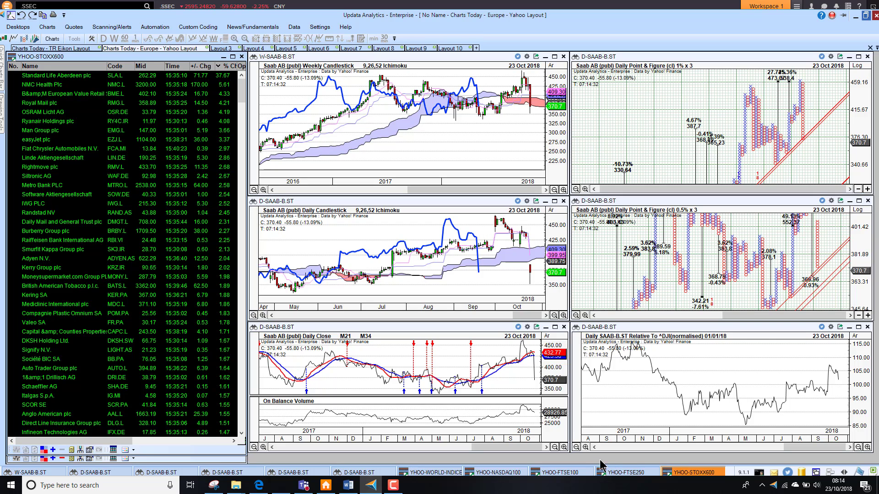
- Switch to the YHOO-FTSE100 watchlist and sort it alphabetically by name
{"action": "left_click", "coordinate": [575, 473]}
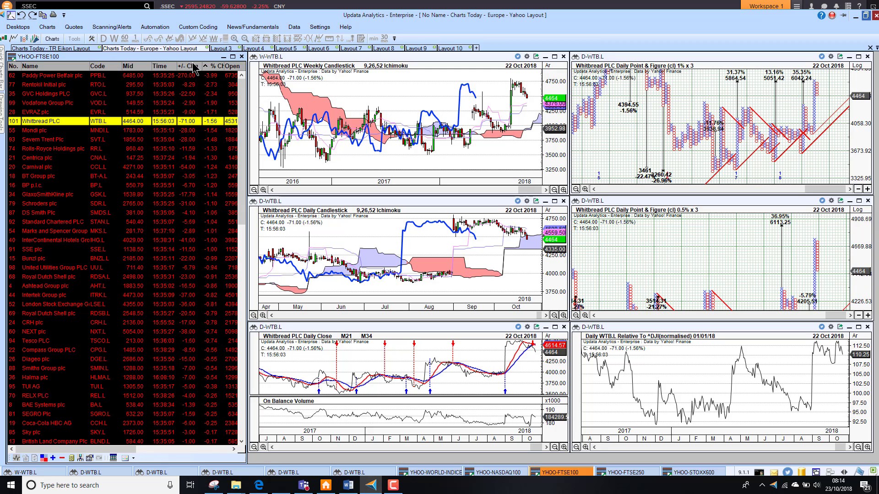
{"action": "left_click", "coordinate": [62, 66]}
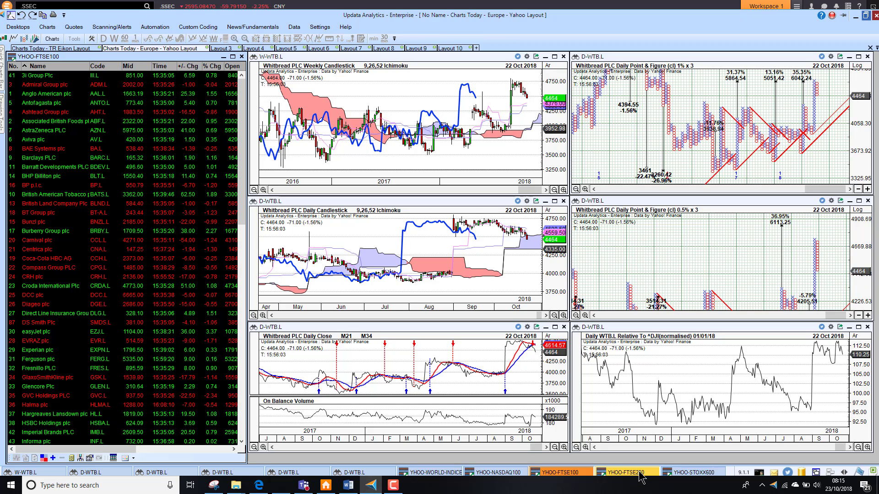
- Return to the YHOO-STOXX600 watchlist, sorted by percentage change with the biggest fallers first, and review the Wärtsilä Oyj Abp charts
{"action": "left_click", "coordinate": [701, 476]}
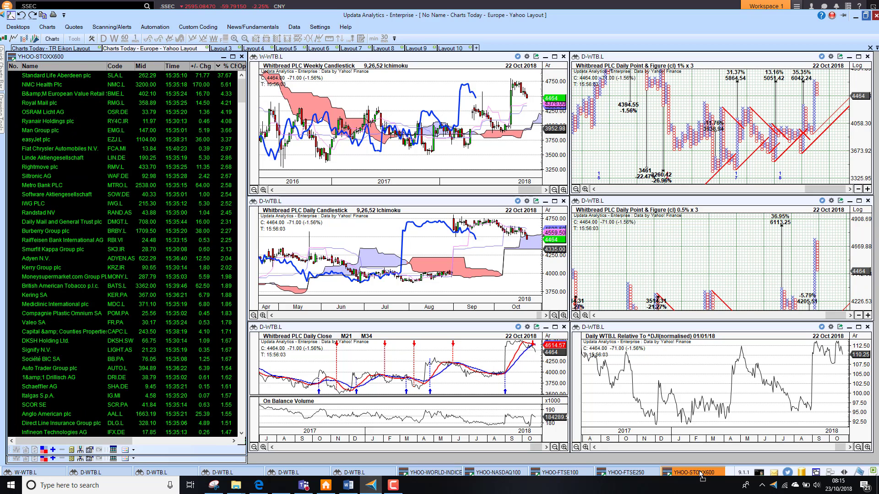
{"action": "left_click", "coordinate": [232, 66]}
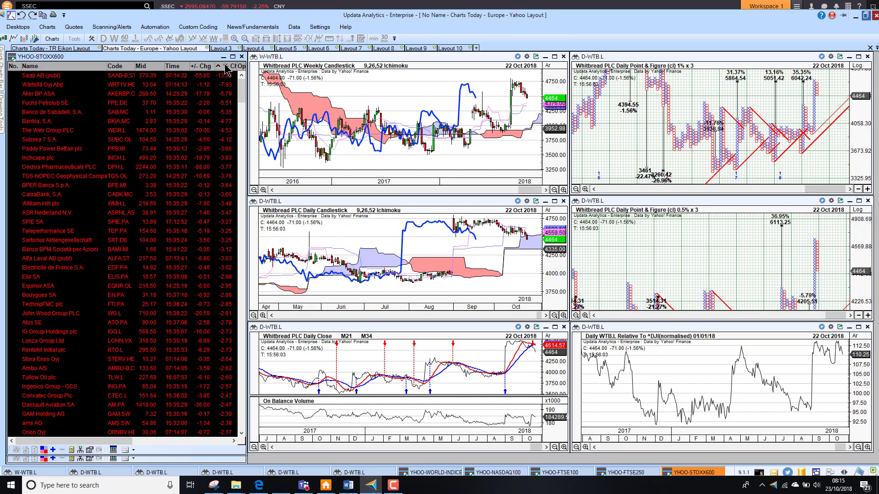
{"action": "left_click", "coordinate": [72, 87]}
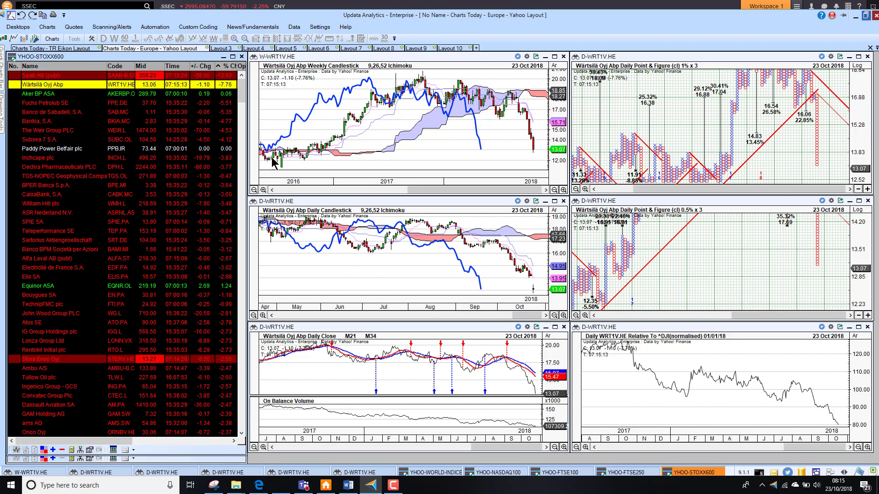
- Switch to the YHOO-FTSE100 watchlist and sort it by percentage change with the biggest fallers first
{"action": "key", "text": "ctrl+Tab"}
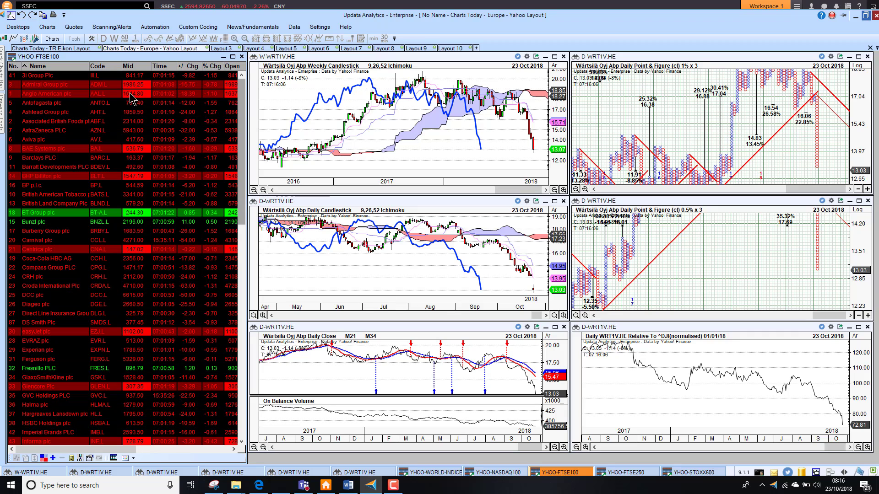
{"action": "left_click", "coordinate": [213, 67]}
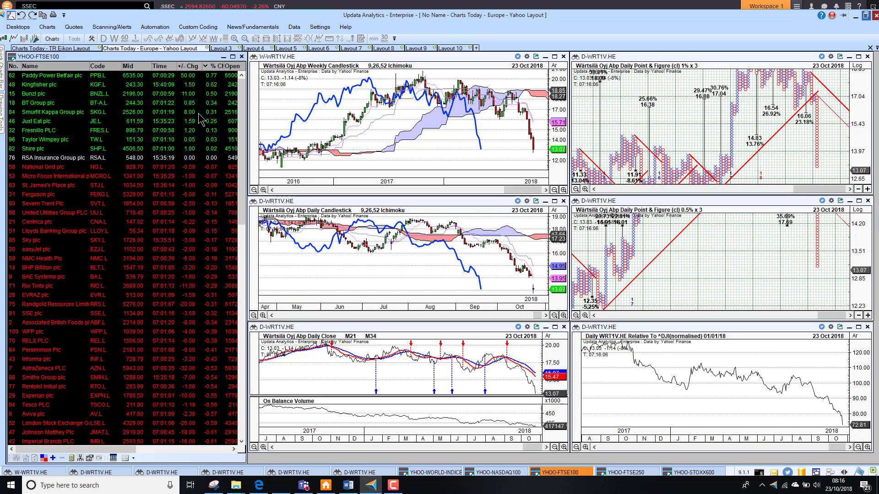
{"action": "left_click", "coordinate": [214, 67]}
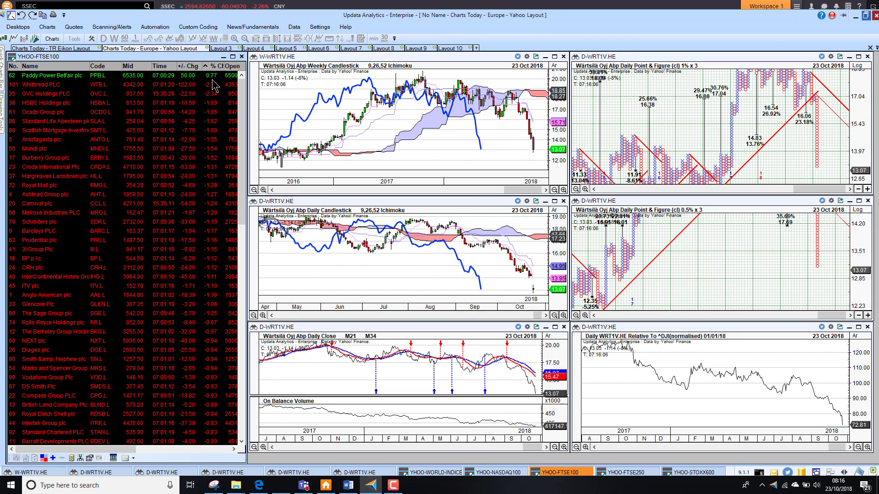
{"action": "left_click", "coordinate": [214, 67]}
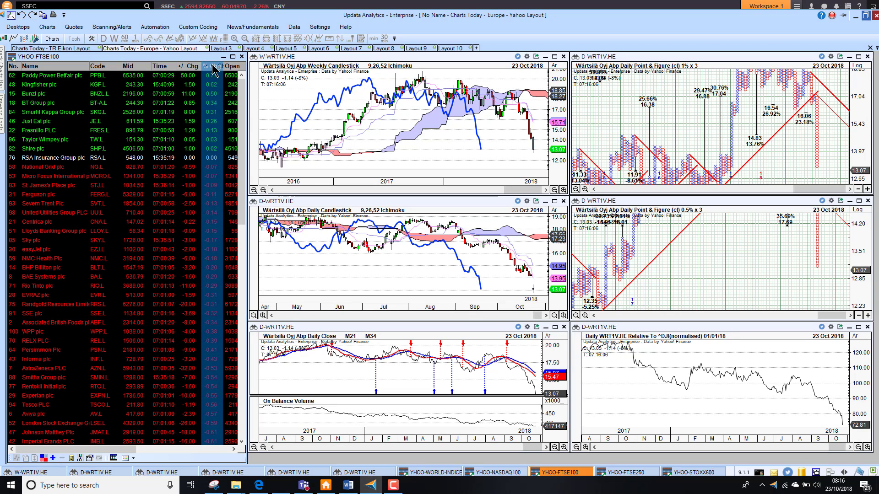
{"action": "left_click", "coordinate": [213, 67]}
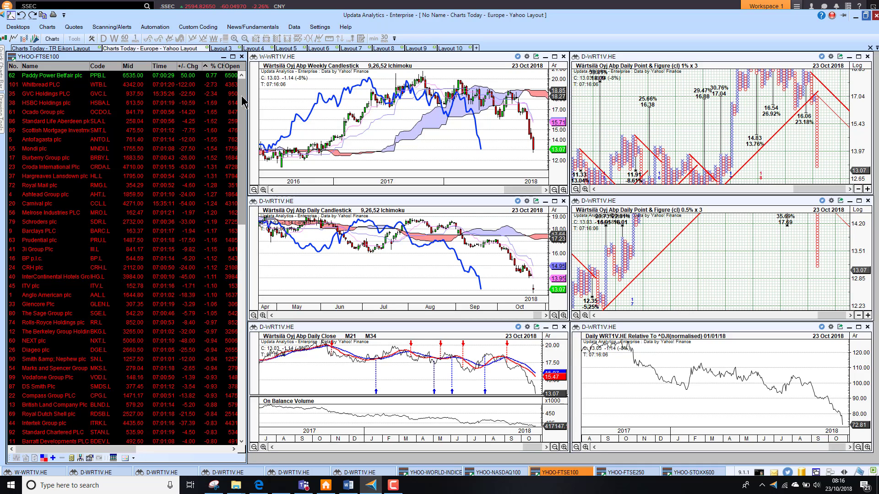
- Review the charts of Whitbread, GVC Holdings and HSBC Holdings, and refresh the FTSE 100 percentage-change ranking with the biggest fallers first
{"action": "left_click", "coordinate": [167, 85]}
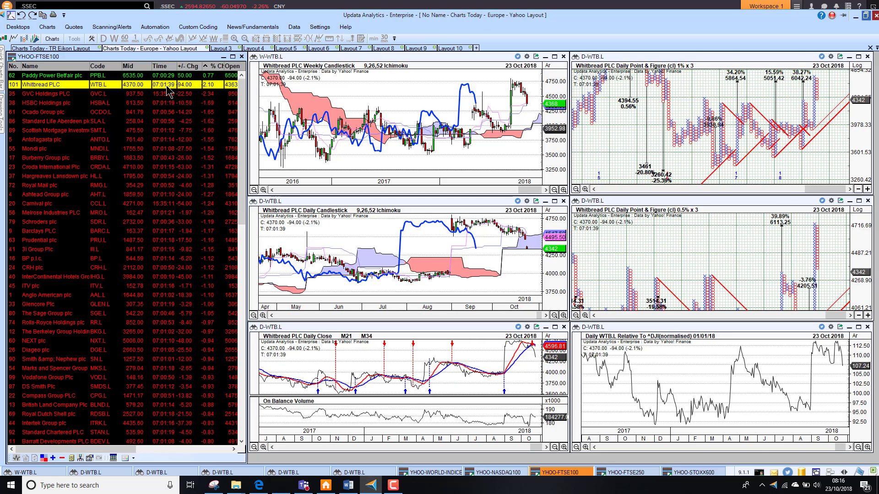
{"action": "key", "text": "Down"}
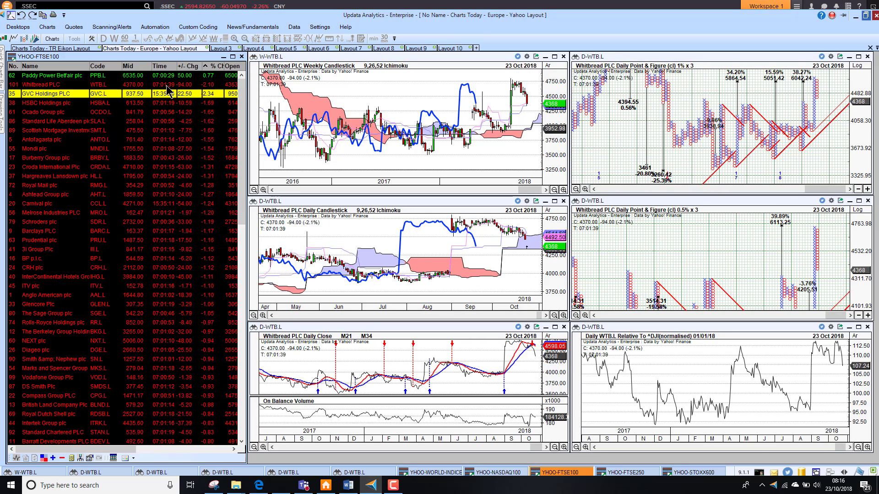
{"action": "key", "text": "Down"}
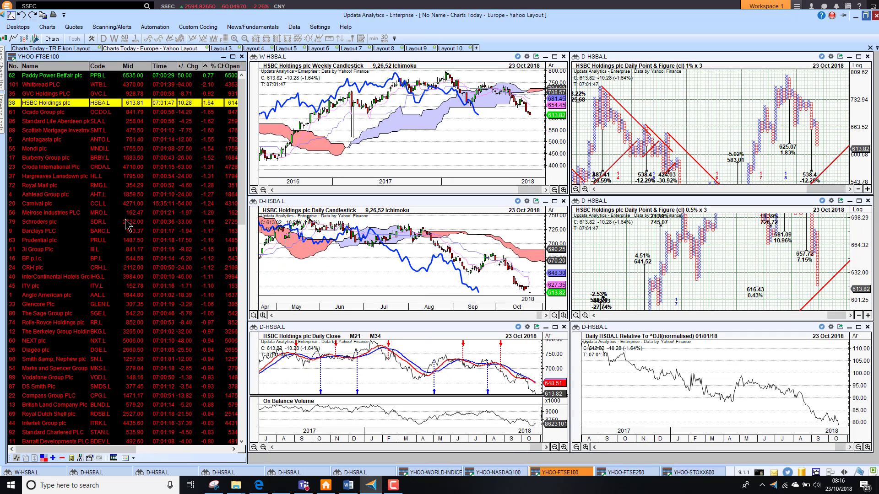
{"action": "left_click", "coordinate": [214, 67]}
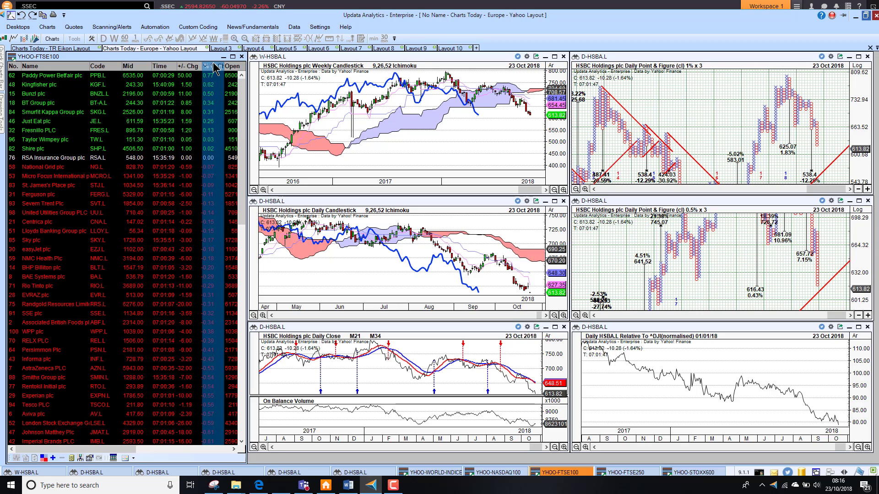
{"action": "left_click", "coordinate": [213, 66]}
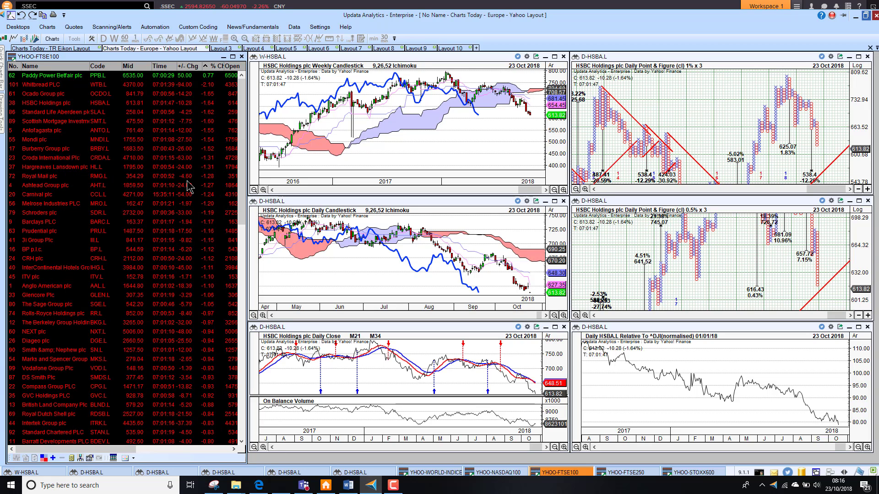